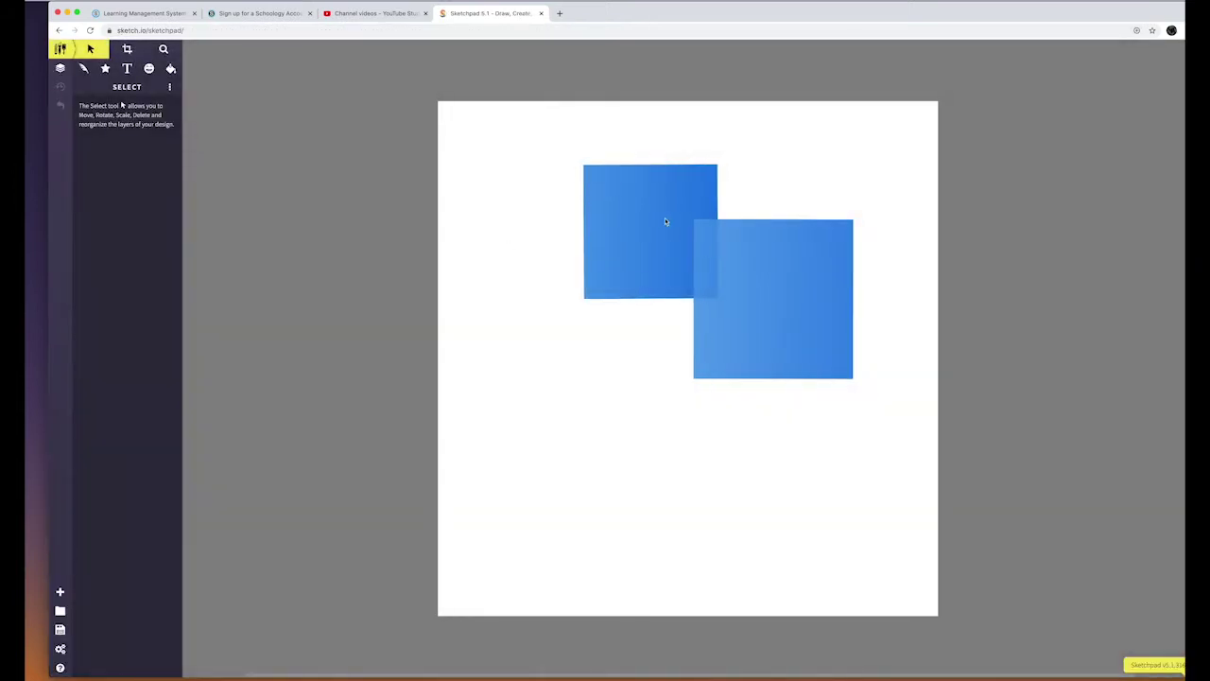
Step: Move the two blue squares apart and back together so the larger one partly overlaps the smaller one
drag(646, 214, 561, 185)
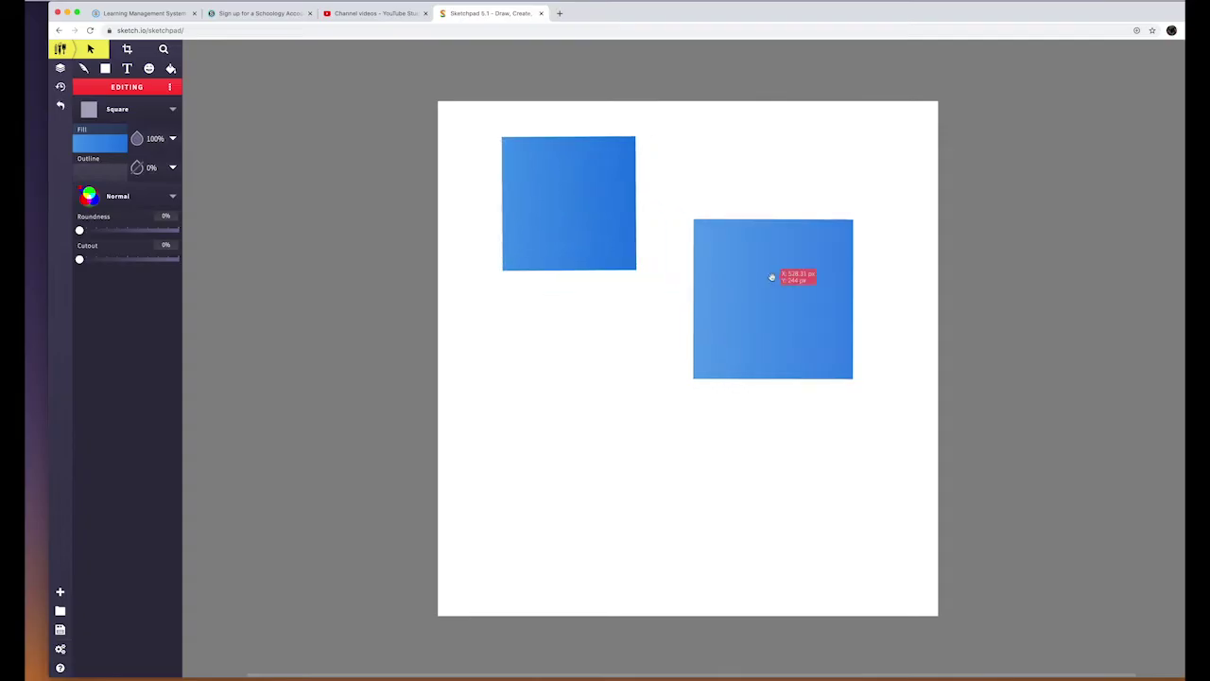
drag(775, 273, 761, 346)
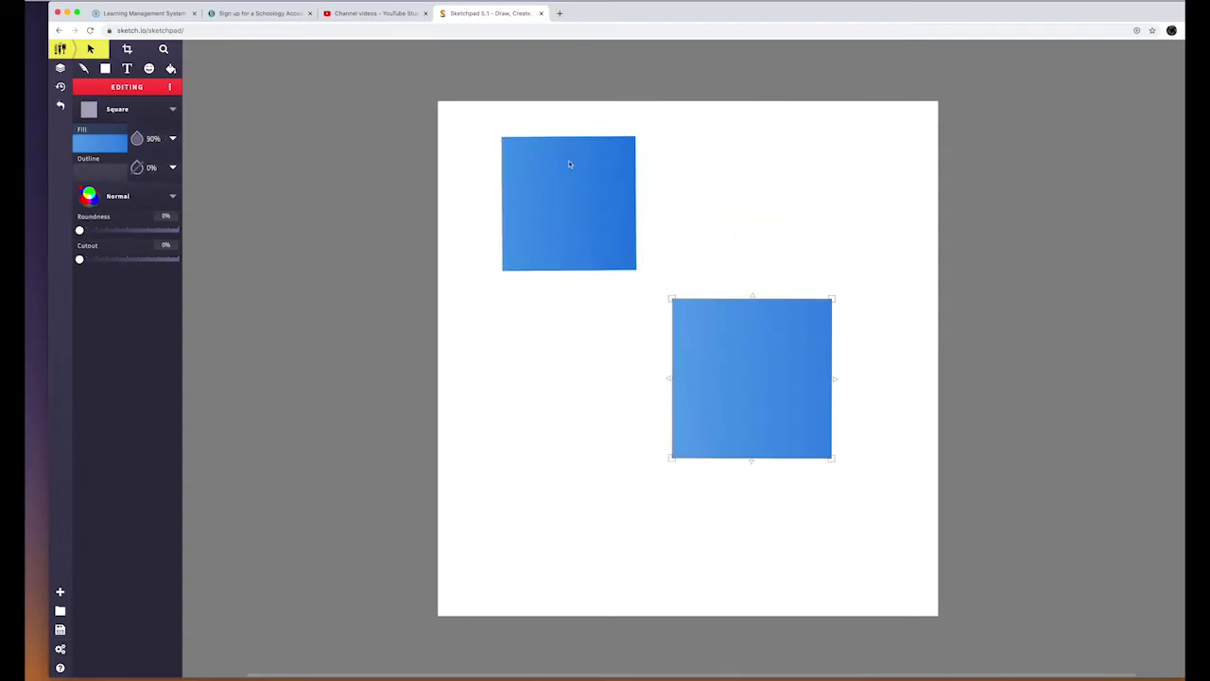
drag(580, 181, 615, 190)
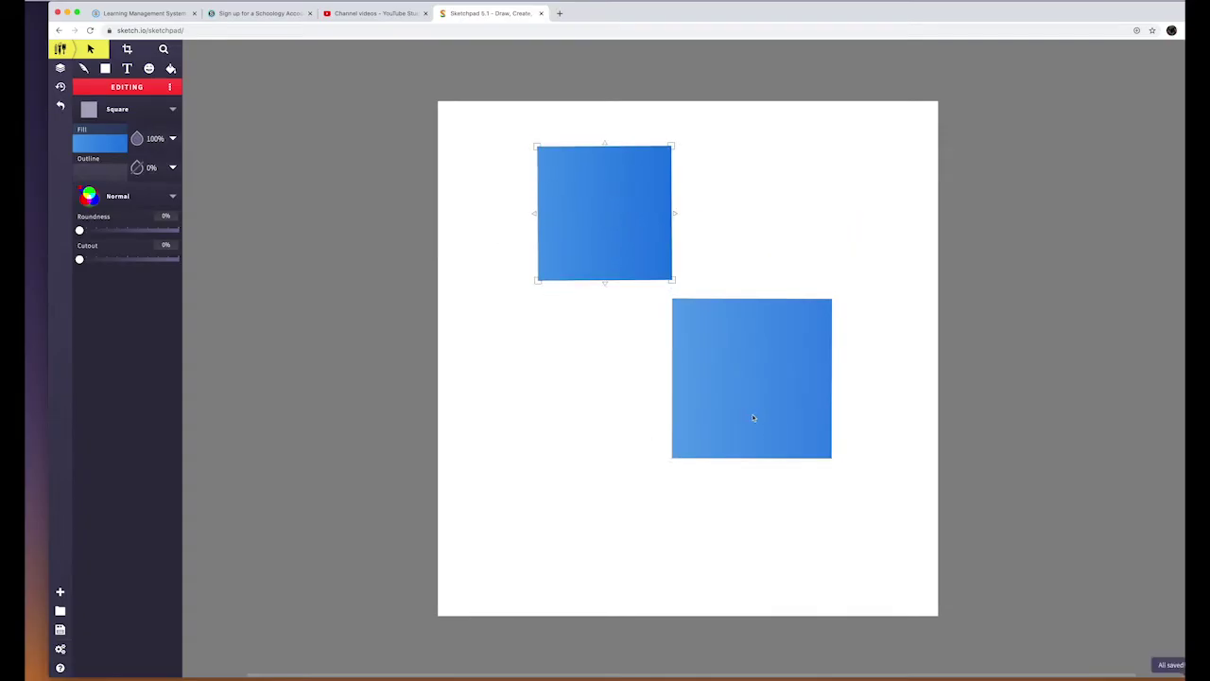
drag(755, 416, 689, 322)
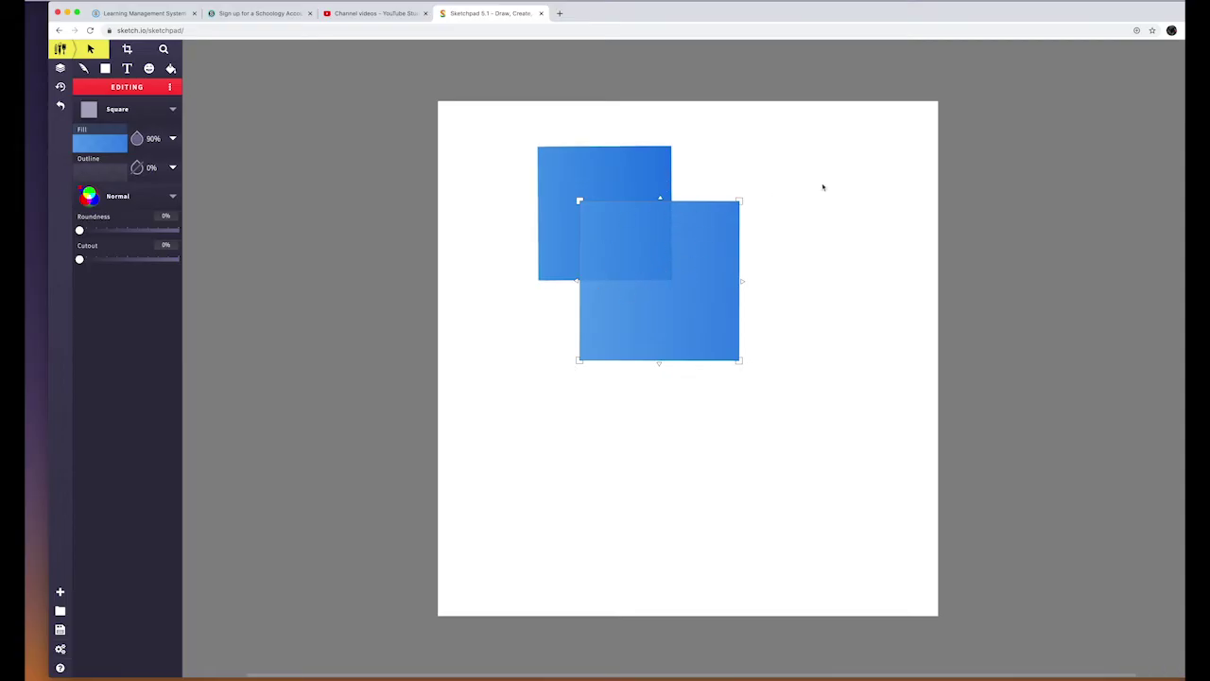
click(699, 170)
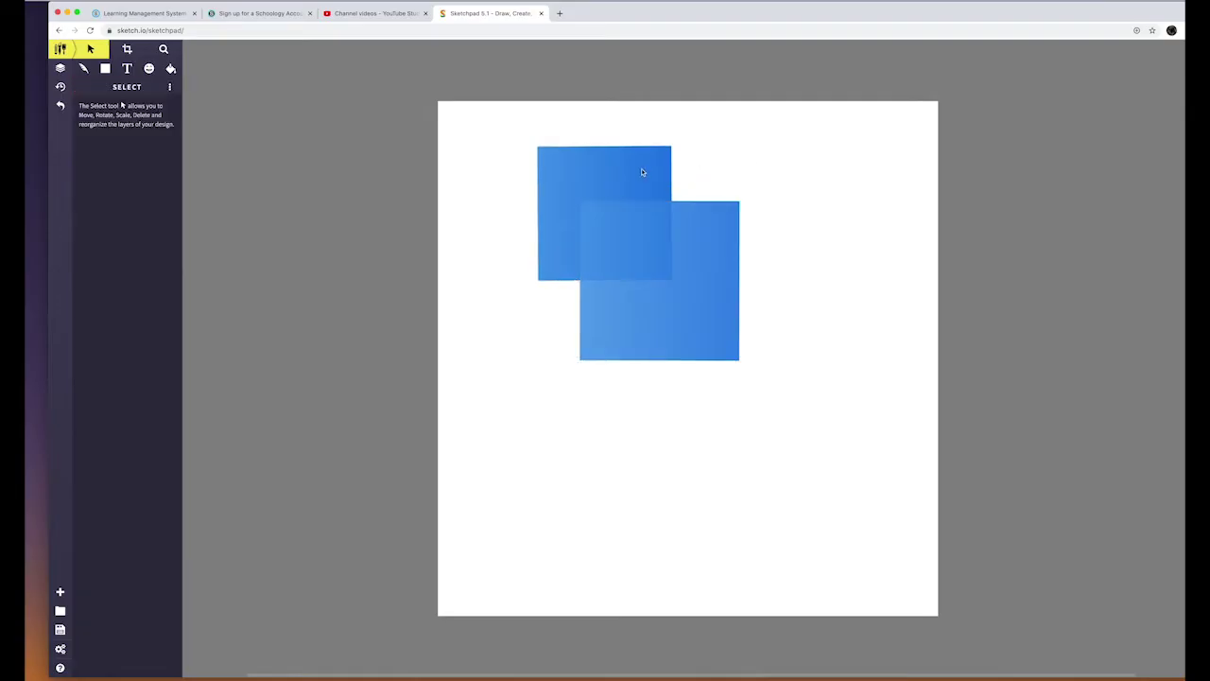
drag(641, 170, 633, 176)
drag(696, 281, 719, 369)
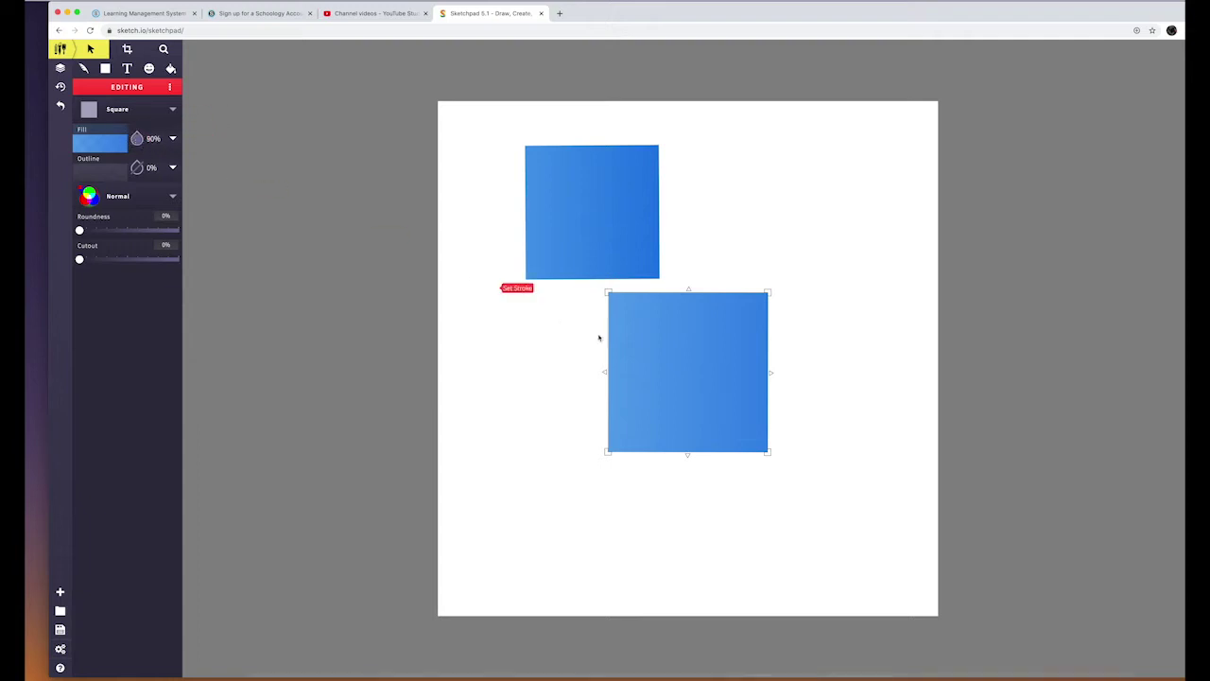
drag(661, 350, 723, 274)
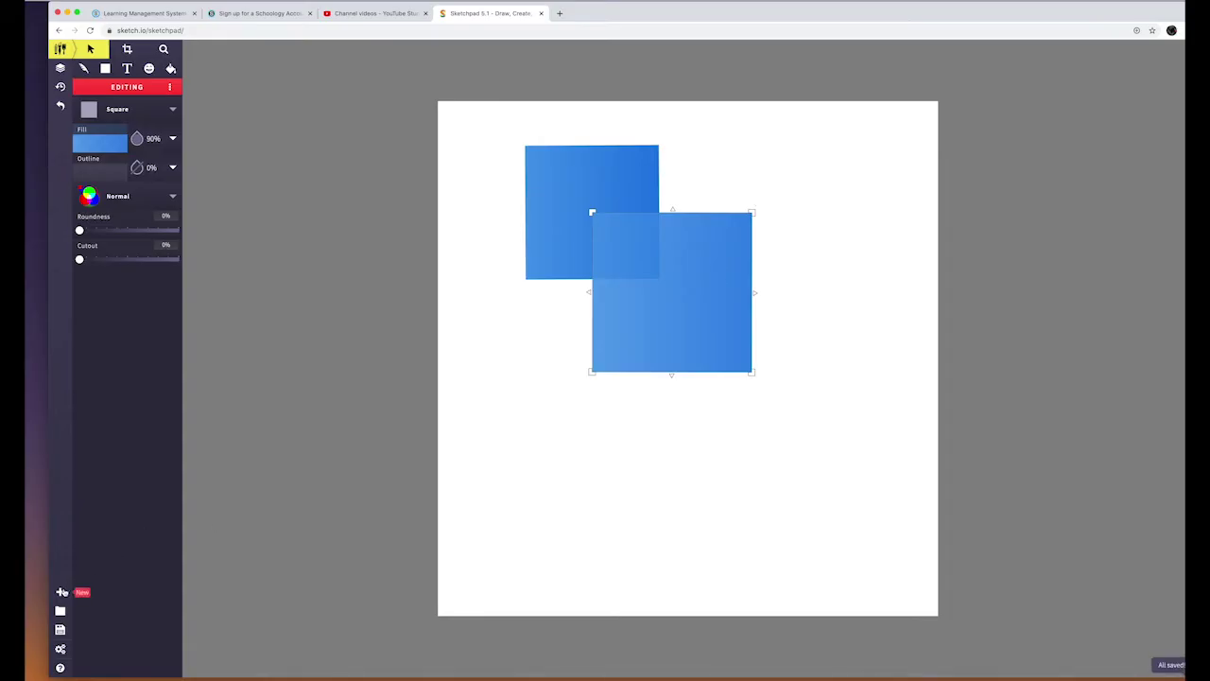
Step: Create a new blank canvas with a custom size of 1034 by 1064 px
click(61, 593)
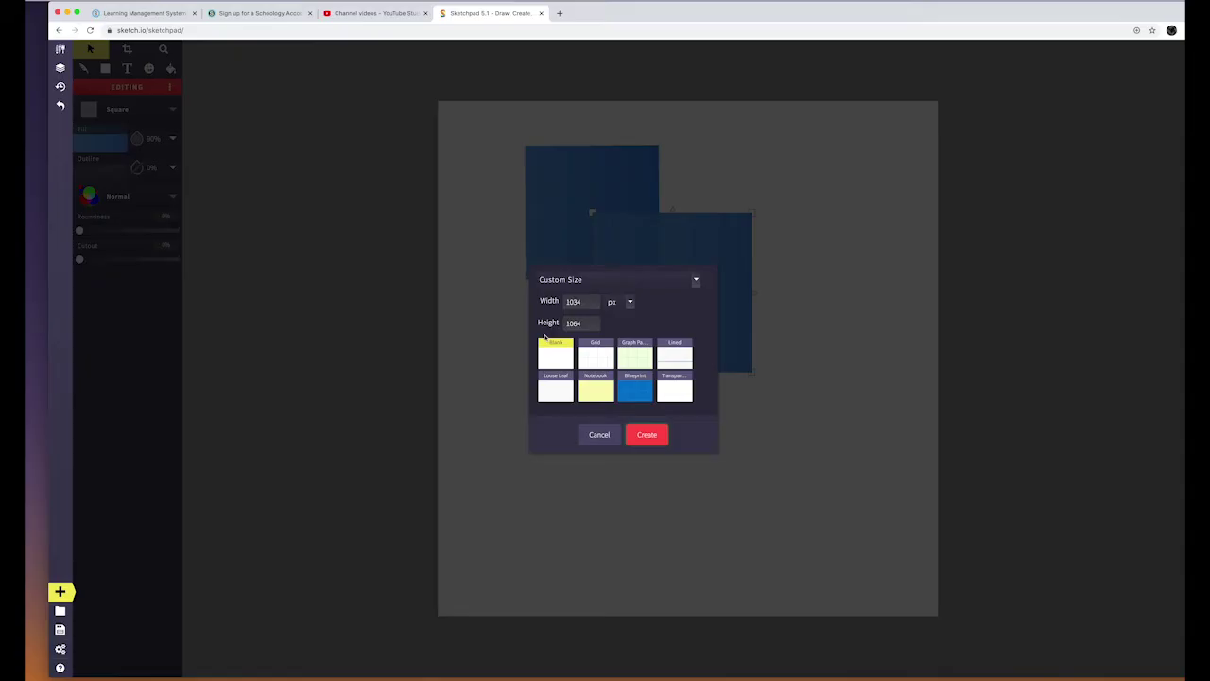
click(663, 436)
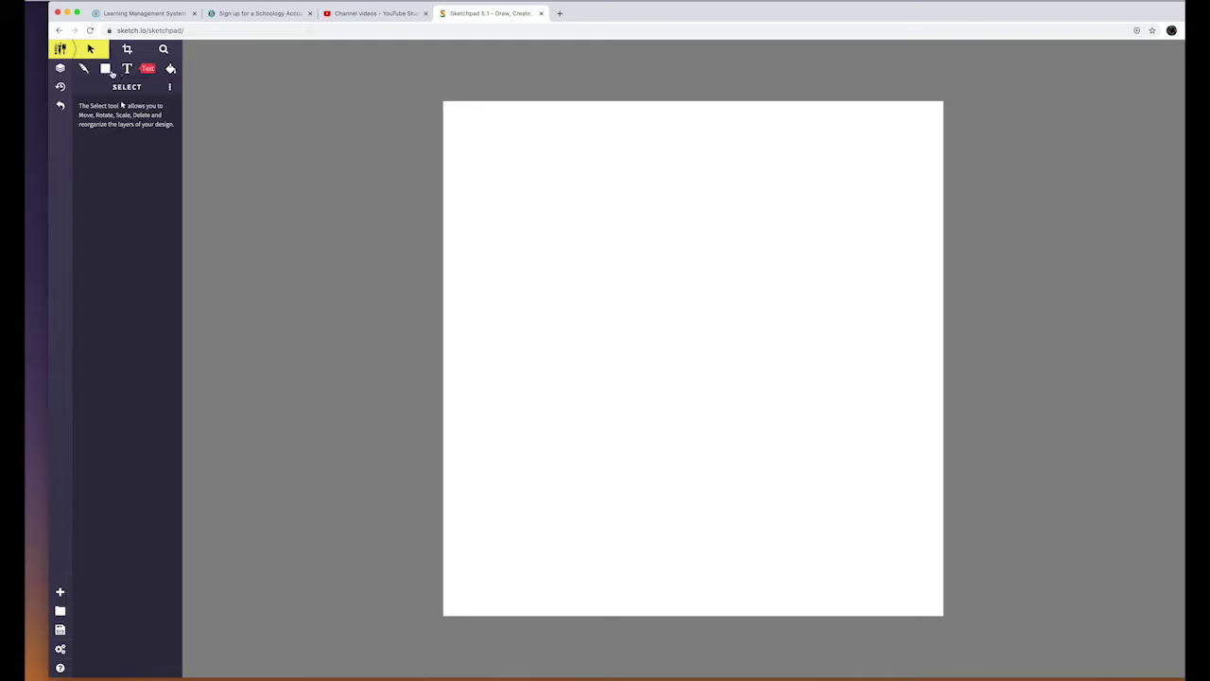
Step: Set up the square shape with 0% outline opacity and 100% fill opacity
click(106, 70)
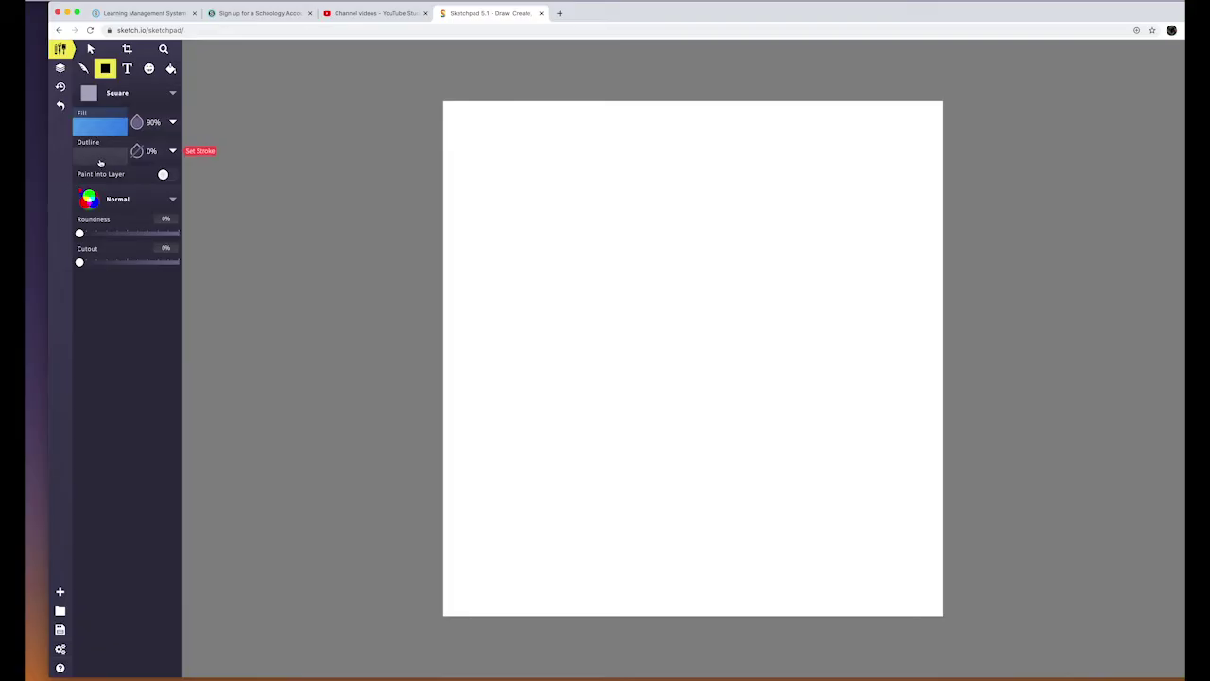
click(136, 151)
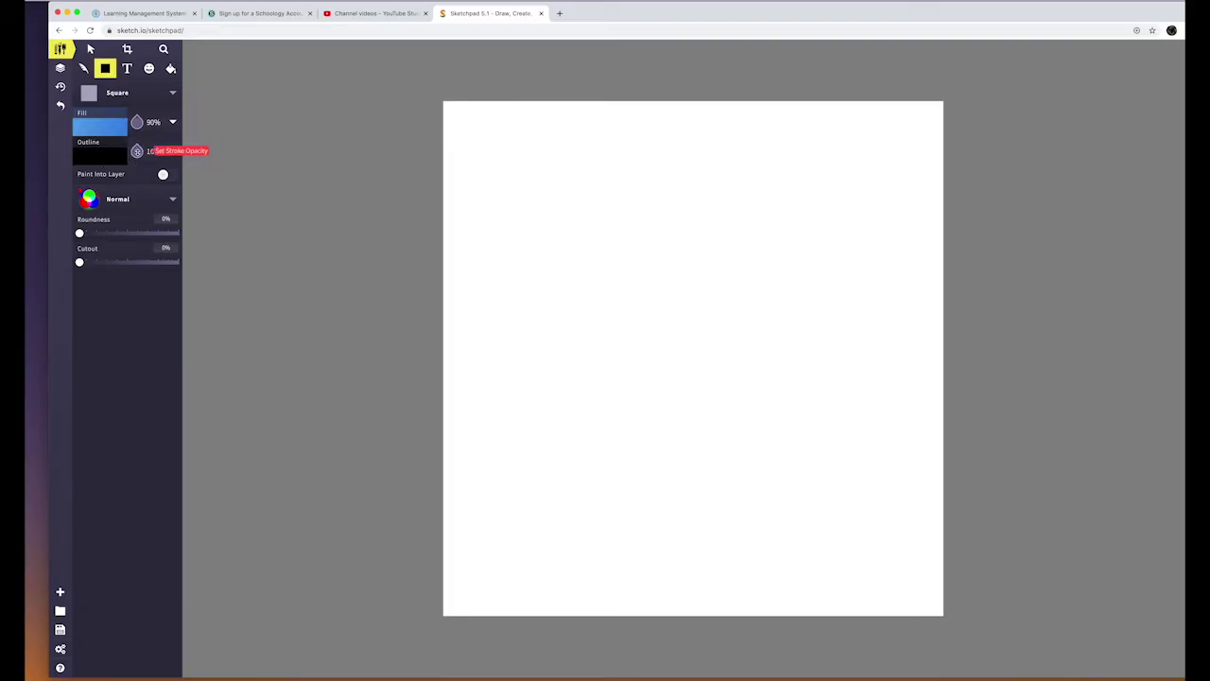
click(138, 152)
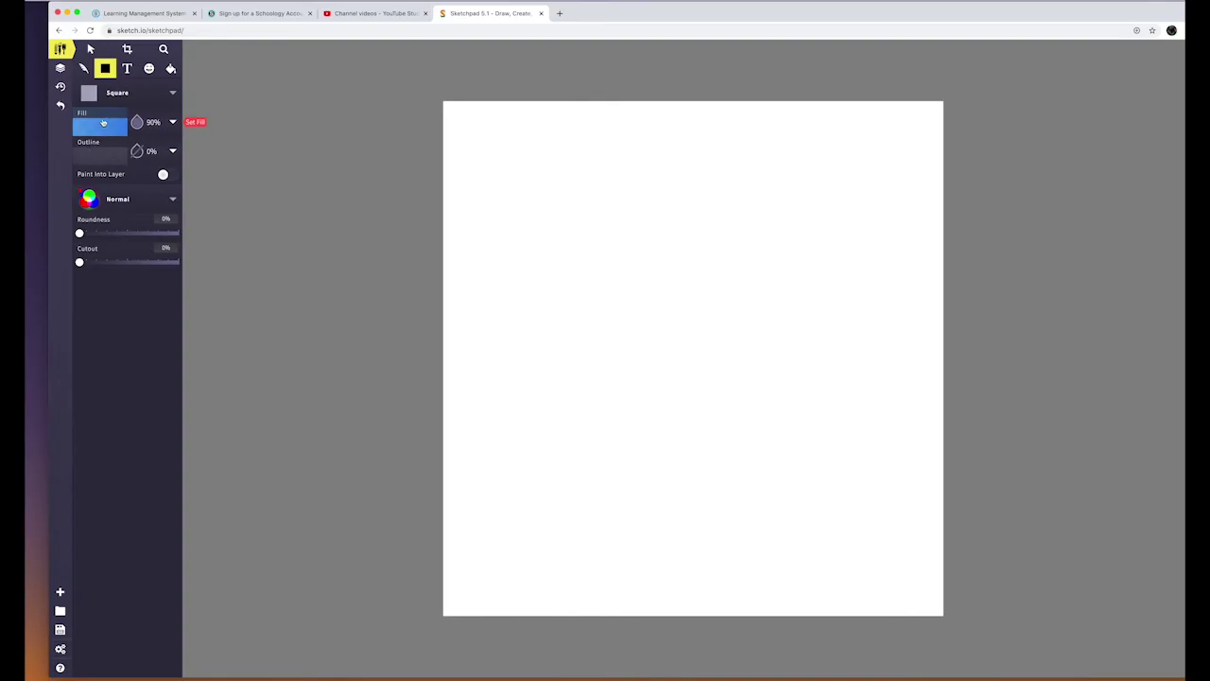
click(154, 122)
text(100)
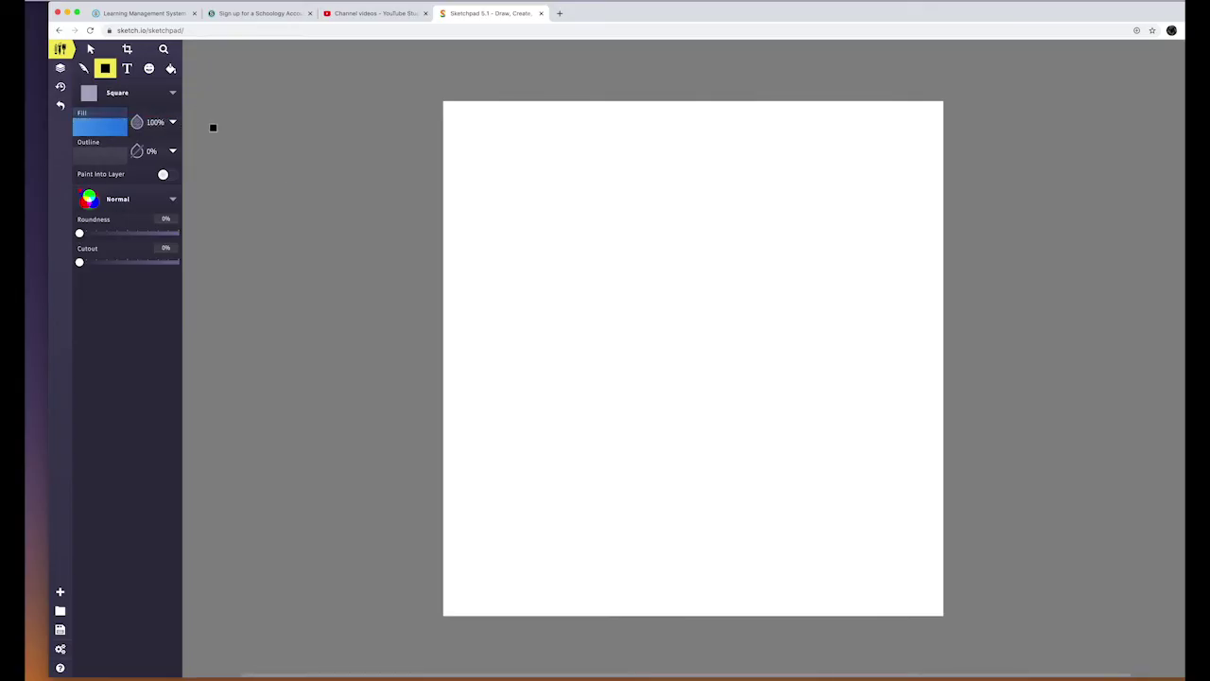
Step: Look through the available shape types and the linear gradient fills, keeping the square and the blue gradient
click(114, 93)
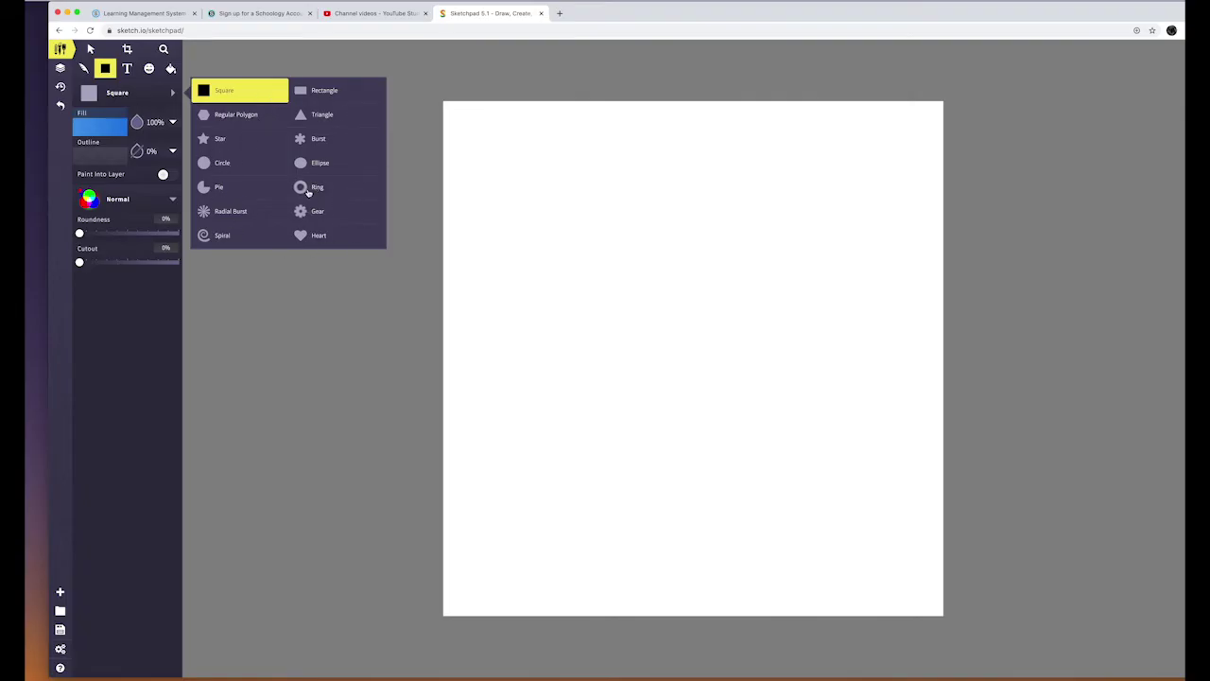
click(124, 94)
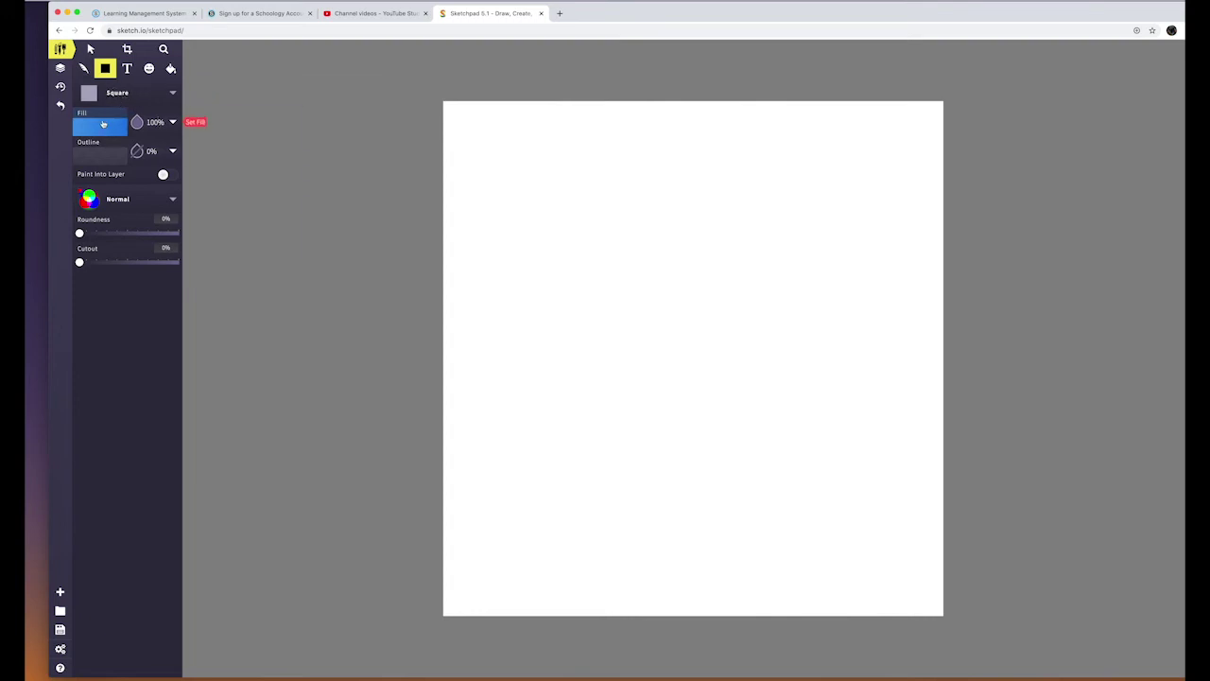
click(103, 124)
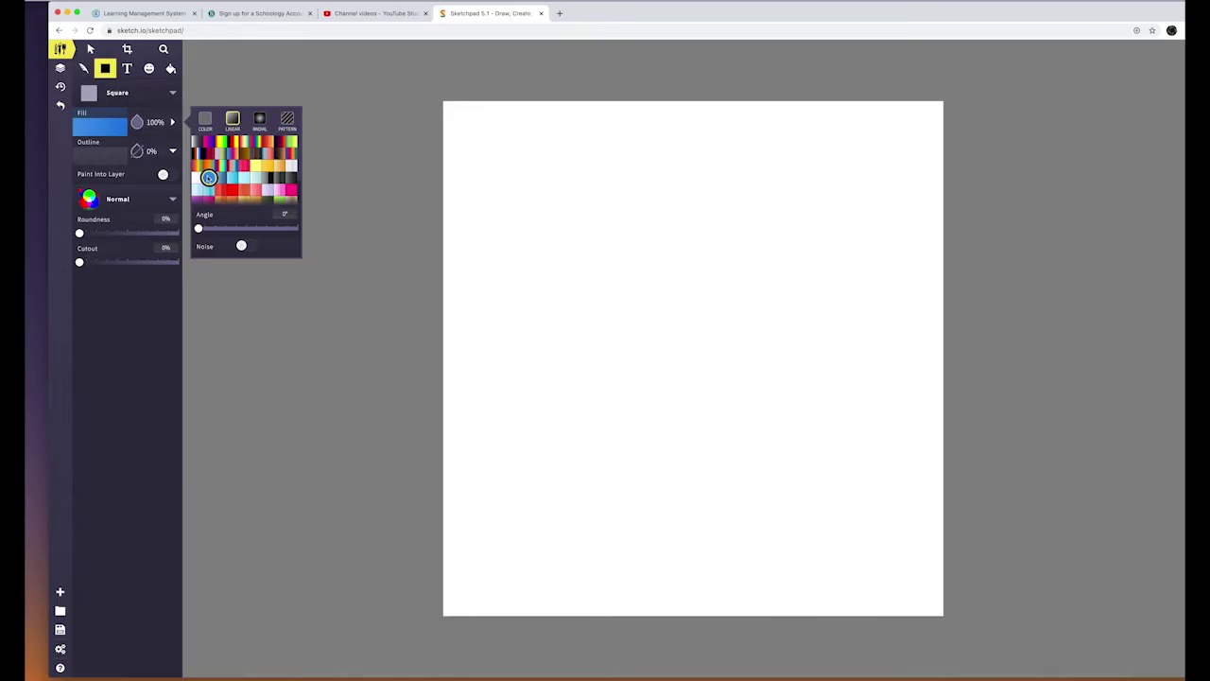
mouse_move(208, 177)
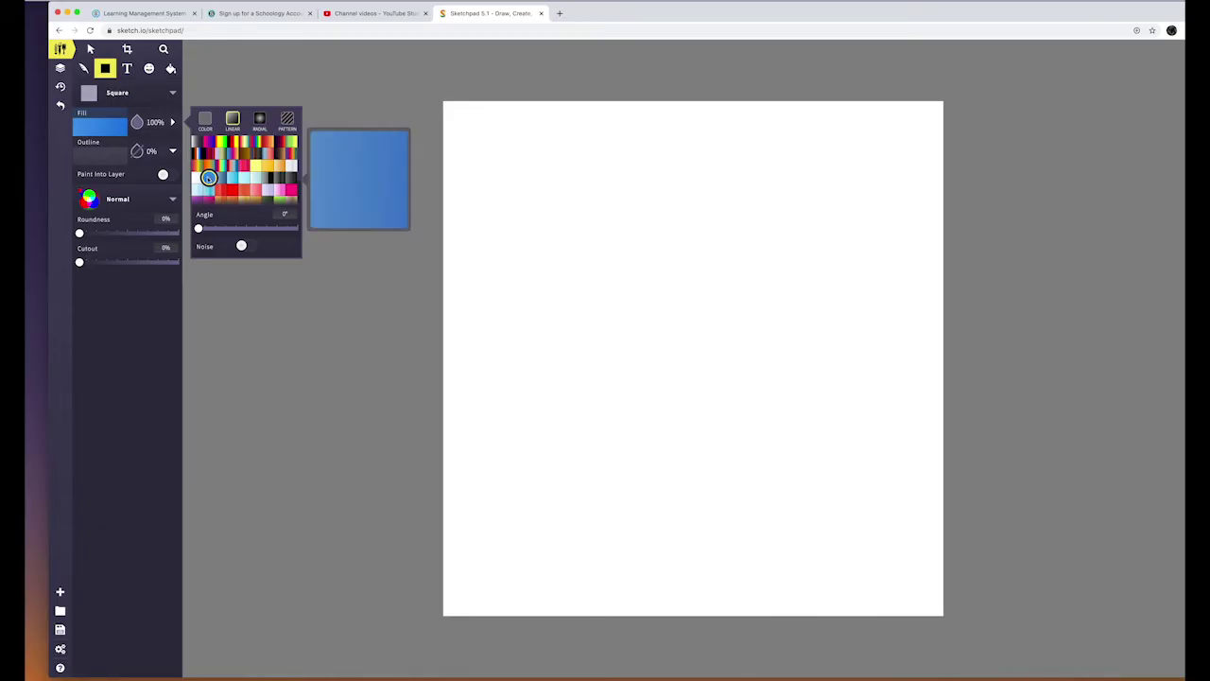
click(104, 128)
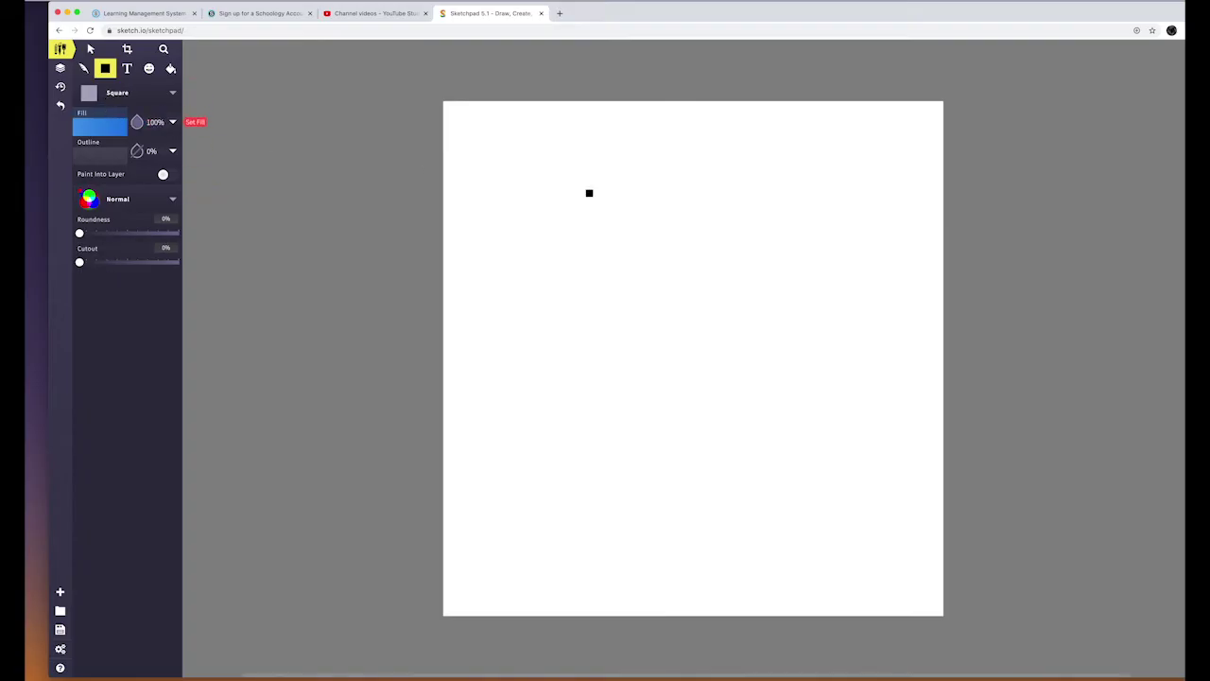
Step: Draw a blue gradient square, enlarge it and place it in the upper-left corner of the canvas
mouse_move(540, 167)
mouse_down()
mouse_move(552, 206)
mouse_move(539, 237)
mouse_move(577, 250)
mouse_move(433, 64)
mouse_move(611, 319)
mouse_move(542, 186)
mouse_move(540, 217)
mouse_up()
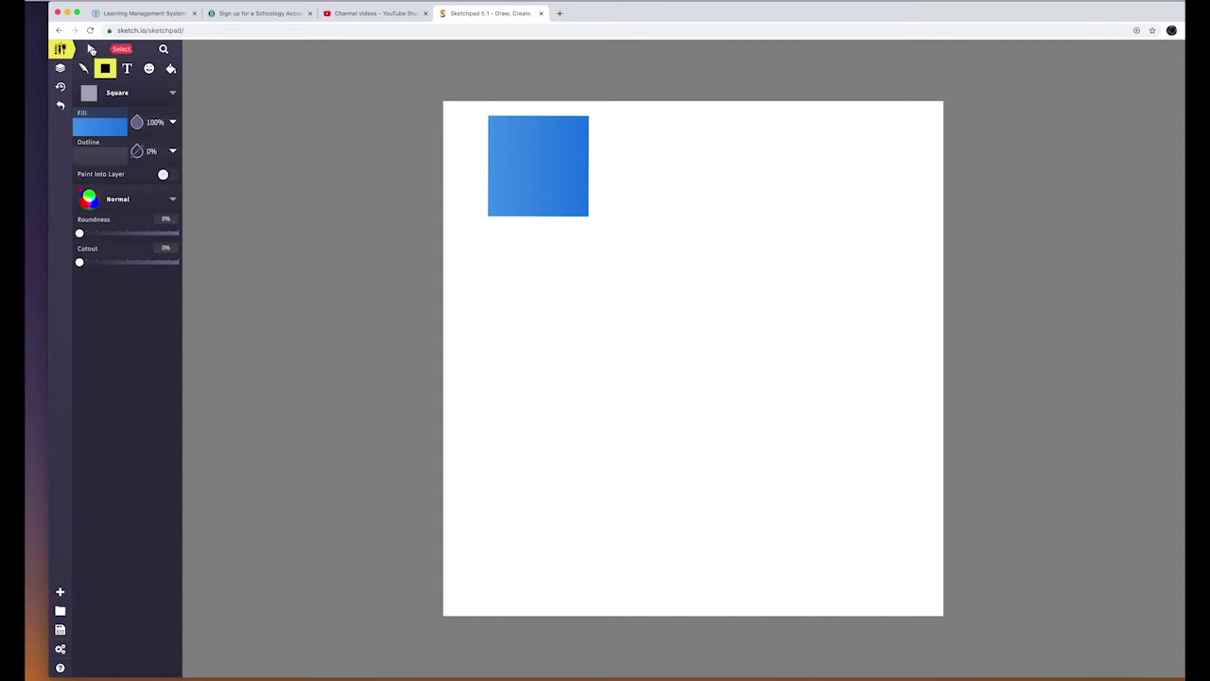
click(91, 50)
click(555, 167)
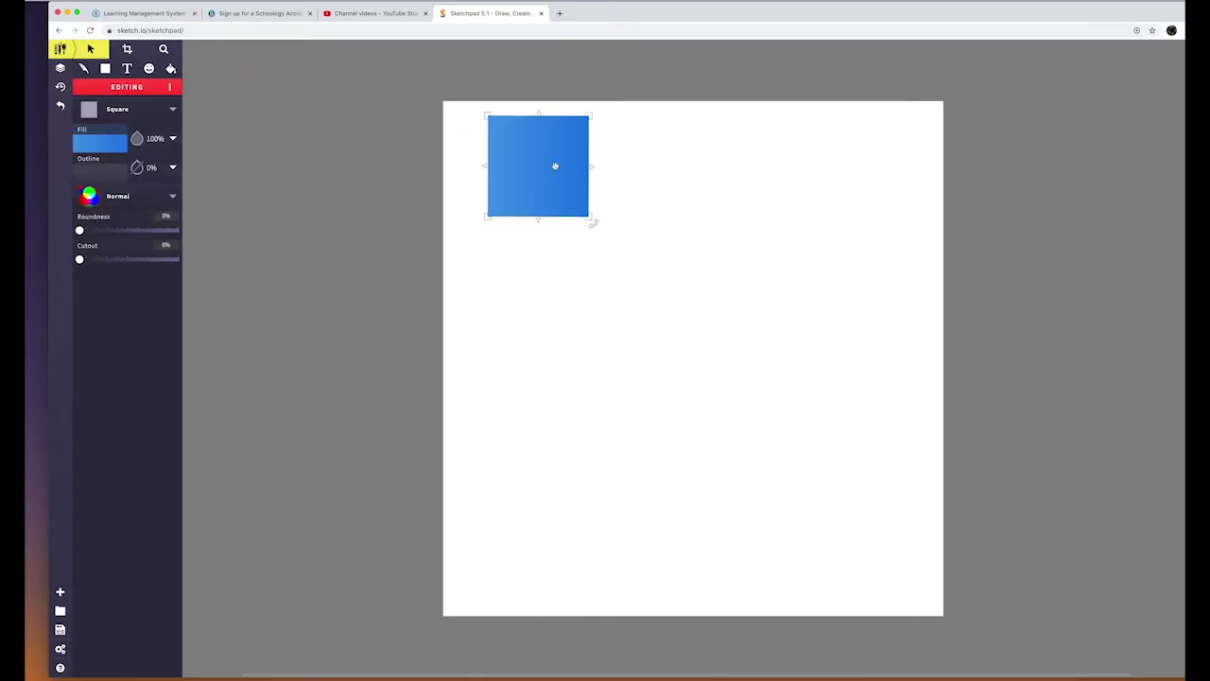
drag(554, 166, 609, 338)
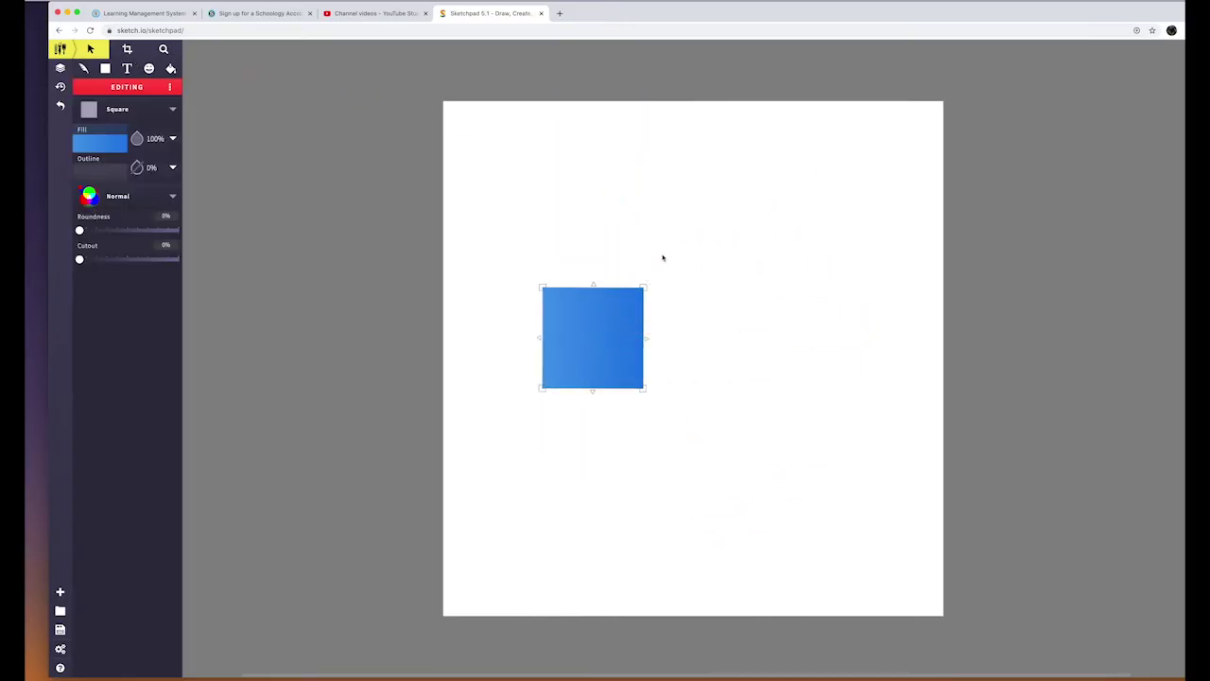
drag(643, 286, 554, 183)
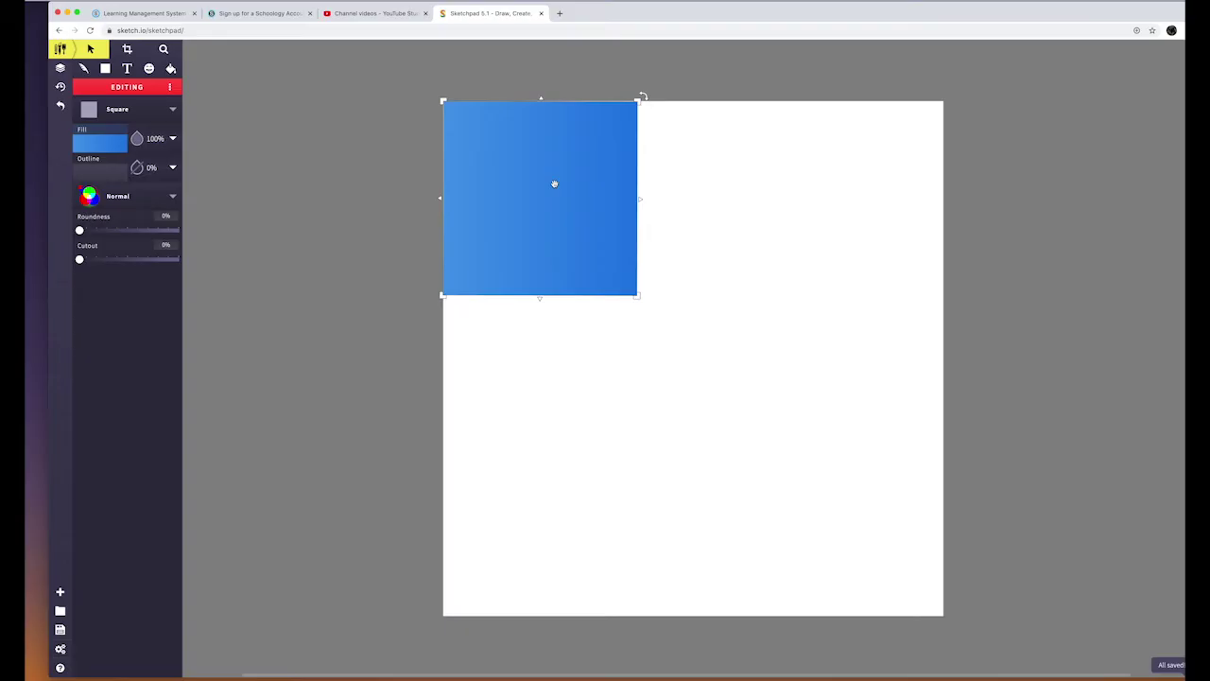
click(244, 220)
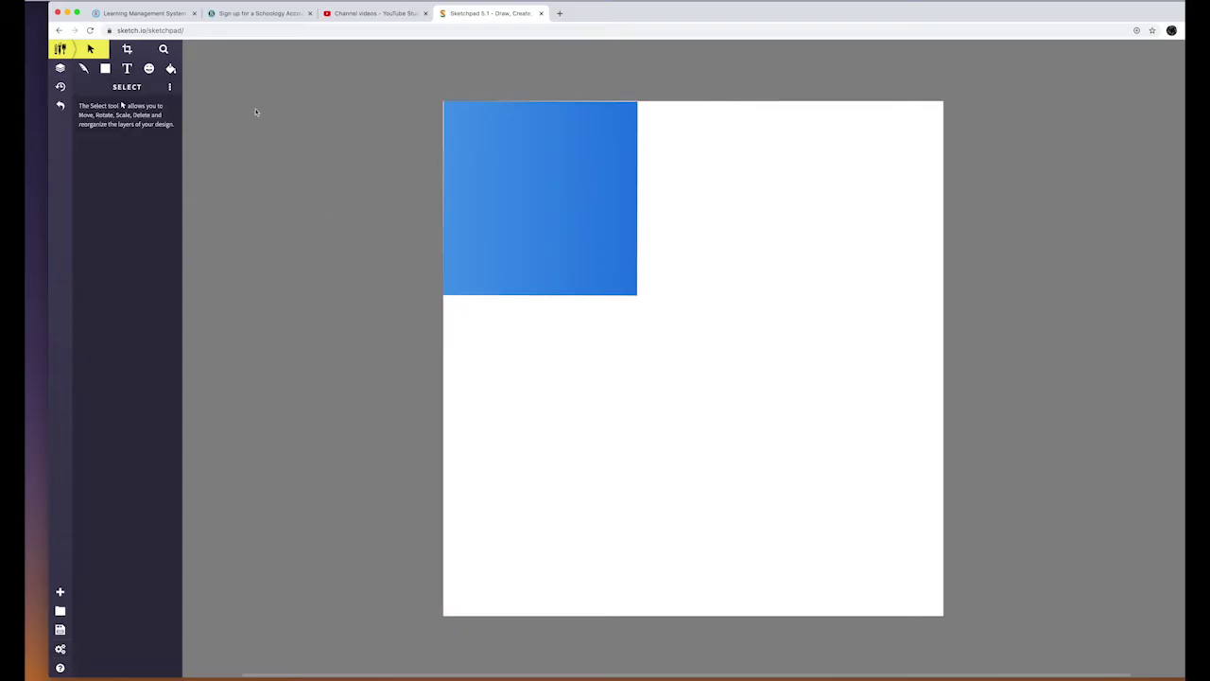
Step: Draw a second, larger square over the lower-right part of the first one and shift it slightly right
click(105, 69)
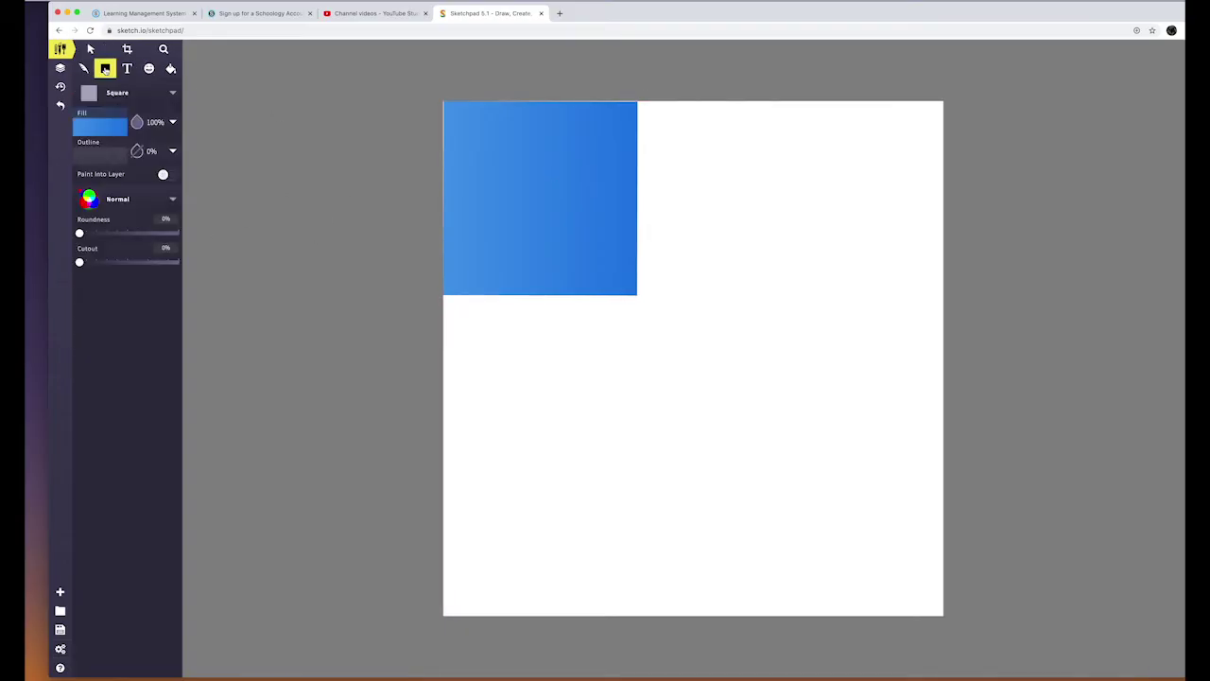
mouse_move(599, 264)
mouse_down()
mouse_move(613, 305)
mouse_move(598, 376)
mouse_up()
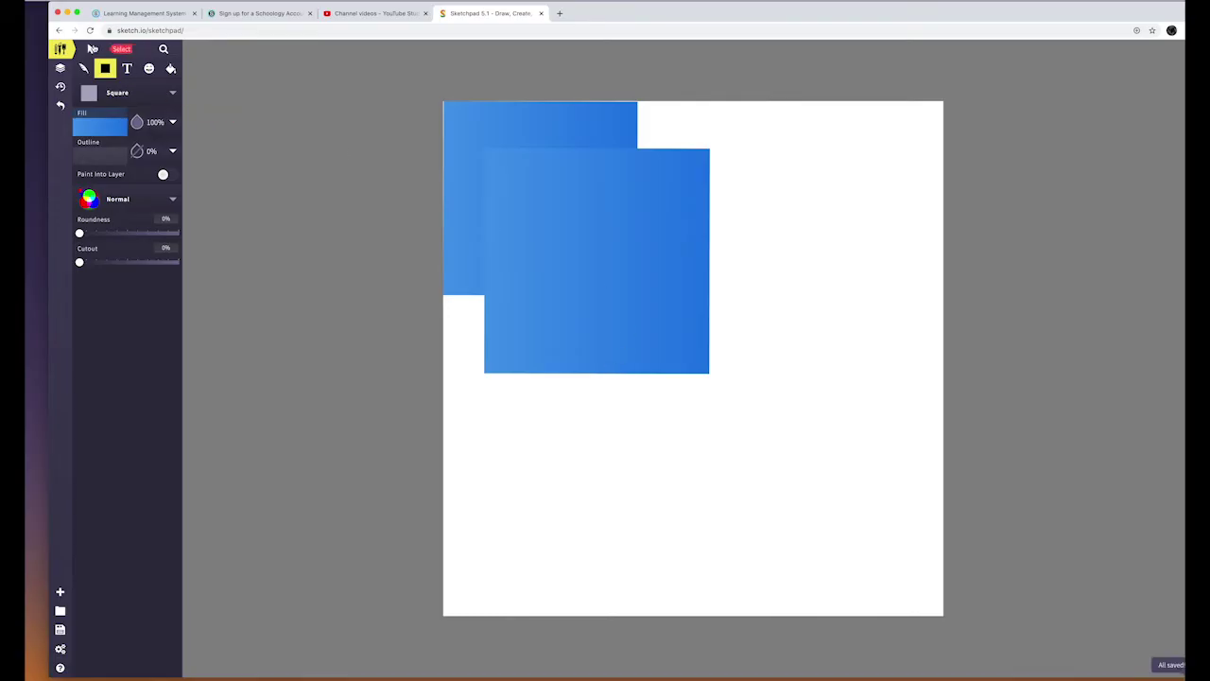
click(91, 49)
mouse_move(616, 270)
mouse_down()
mouse_move(651, 265)
mouse_move(637, 276)
mouse_up()
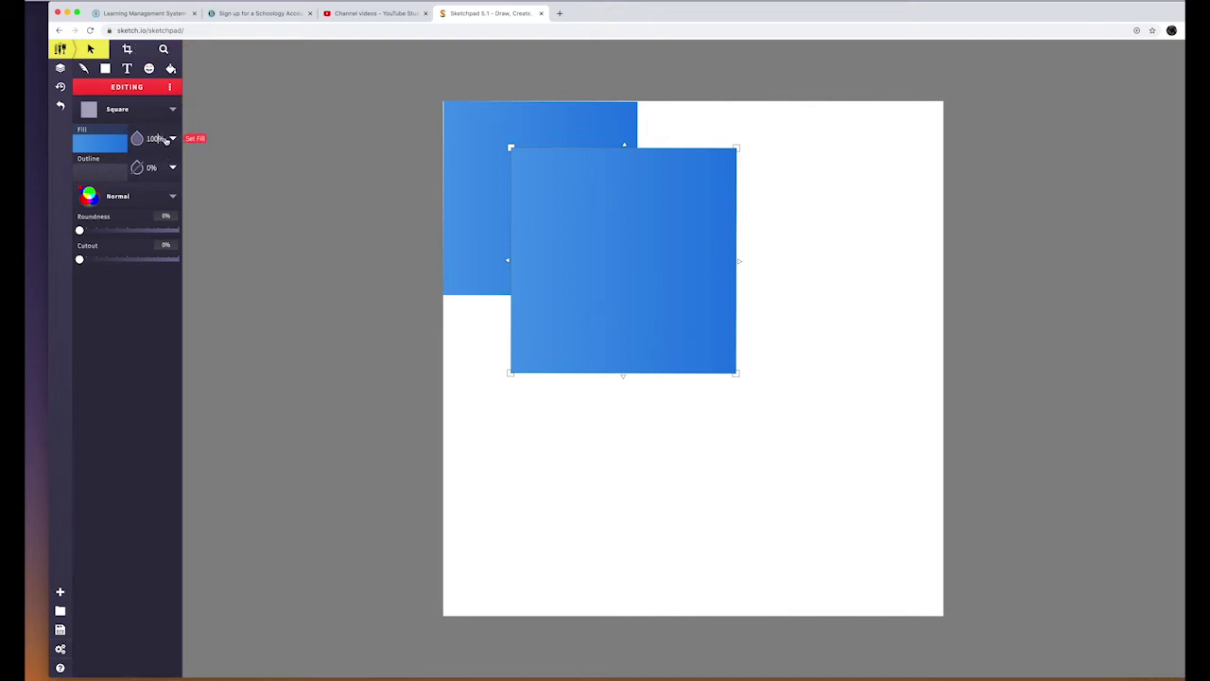
Step: Set the second square's fill opacity to 90% and adjust its position so it overlaps the corner square
drag(164, 139, 144, 138)
text(90)
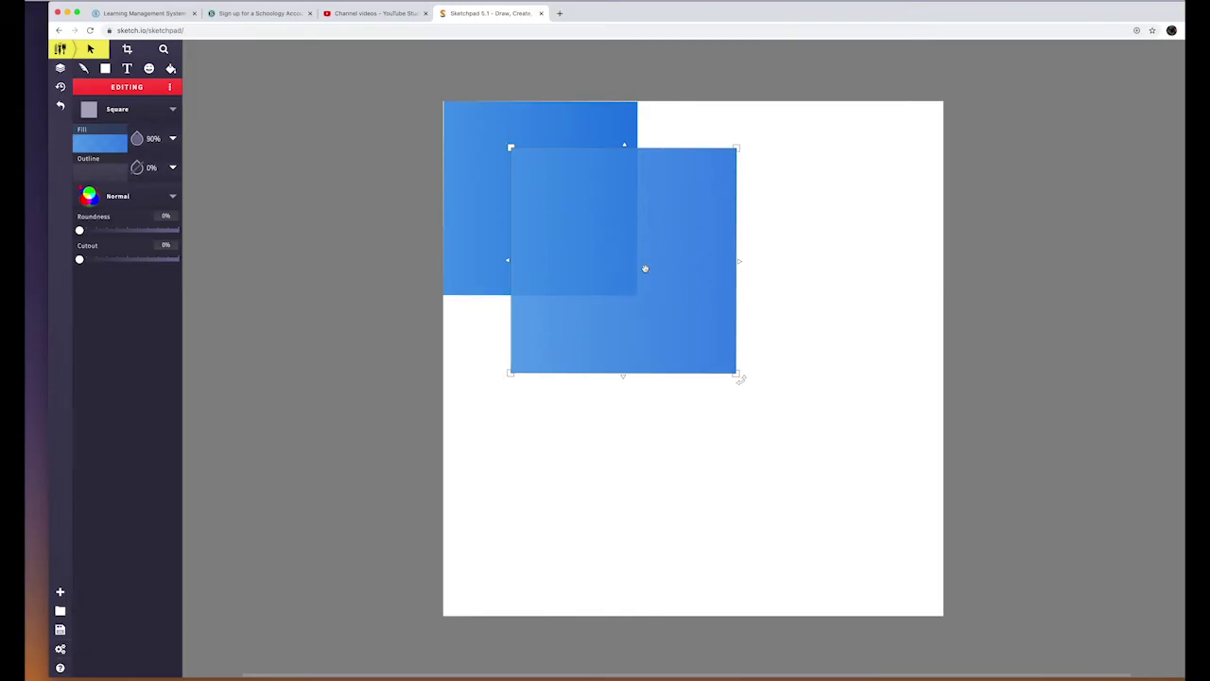
drag(628, 242, 600, 232)
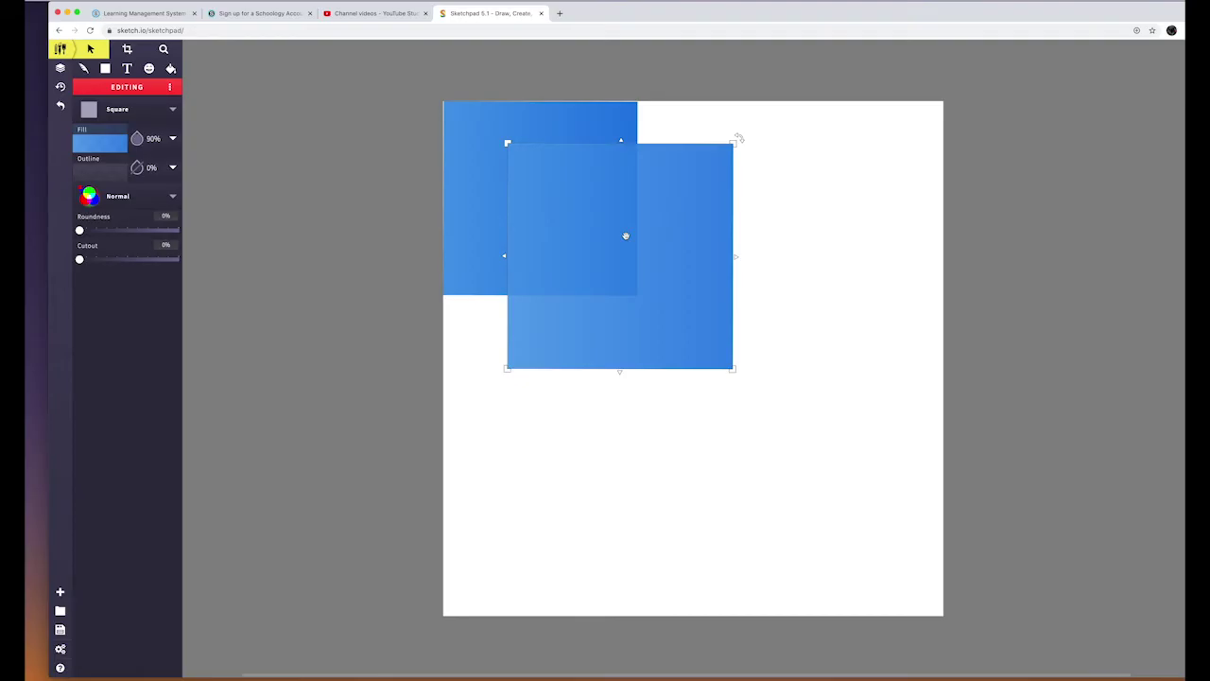
drag(610, 238, 604, 242)
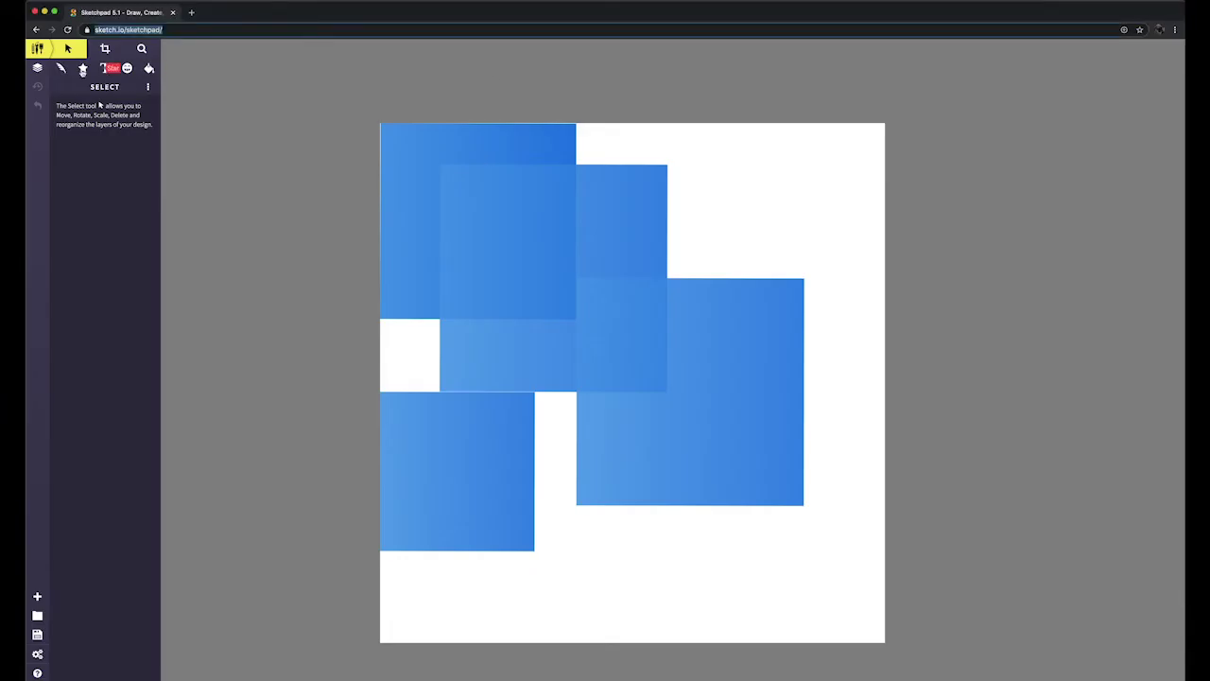
Step: Draw a small square at the canvas's upper edge, give it 50% fill opacity without outline, and move it right
click(88, 127)
drag(424, 100, 478, 205)
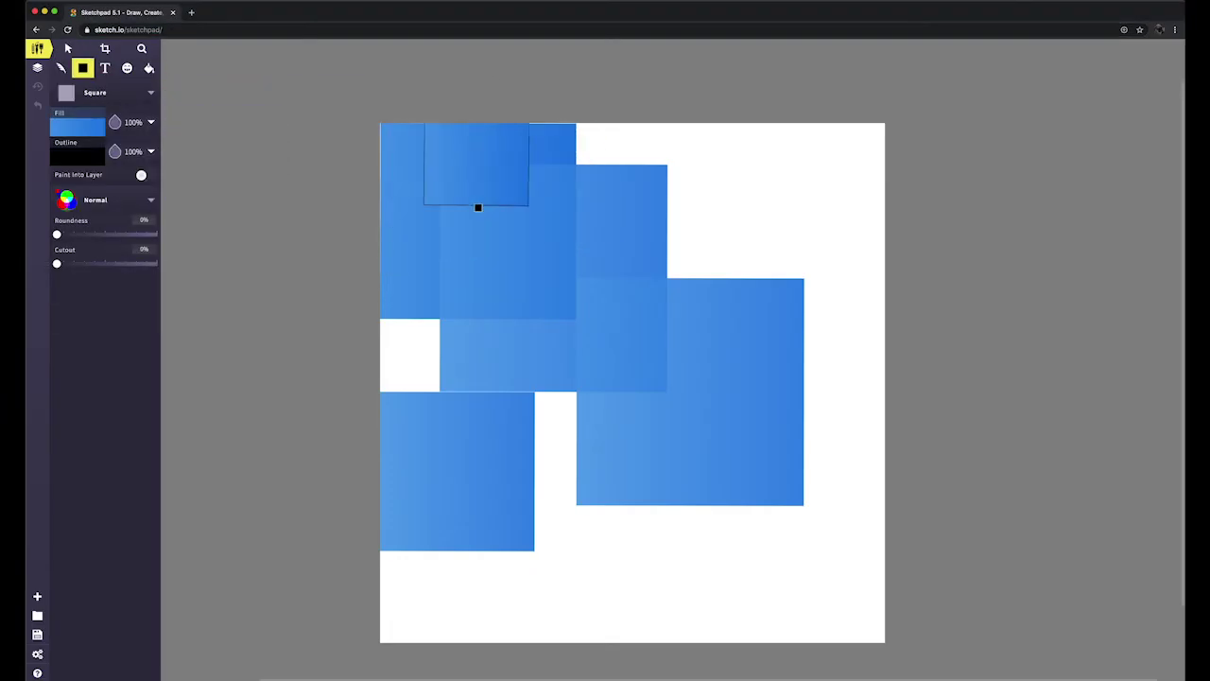
drag(161, 135, 153, 138)
drag(459, 187, 621, 211)
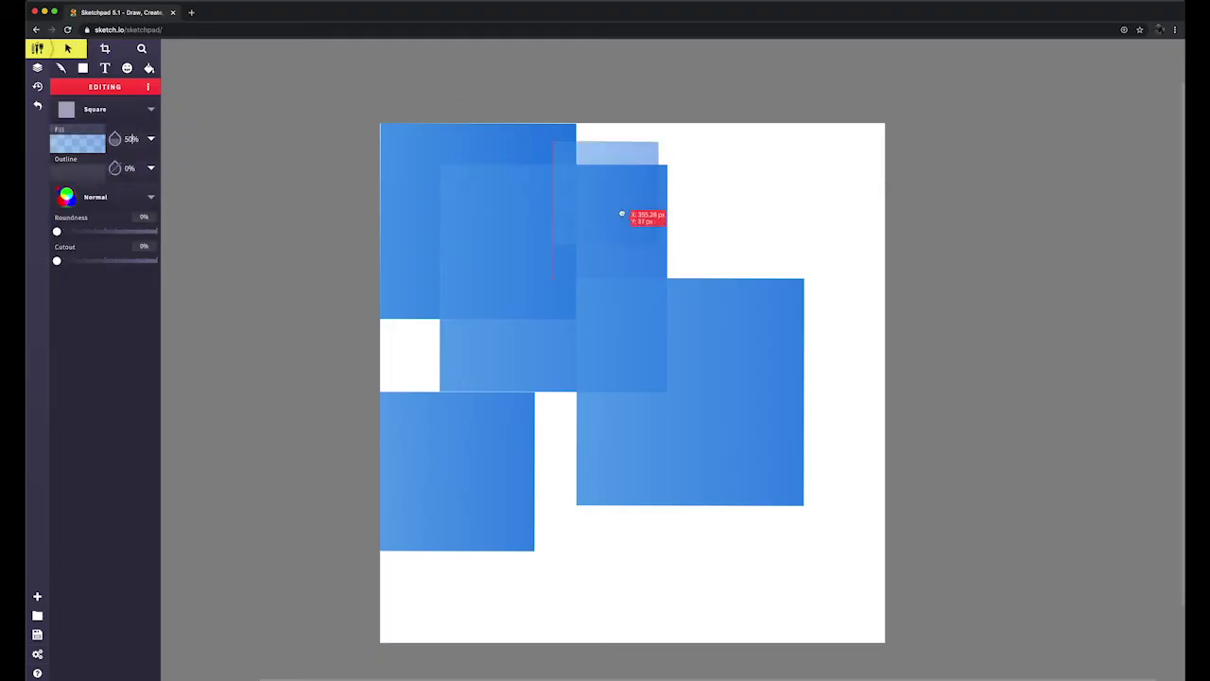
Step: Add a square with 70% fill opacity, enlarge it and position it over the upper-right area of the composition
click(198, 134)
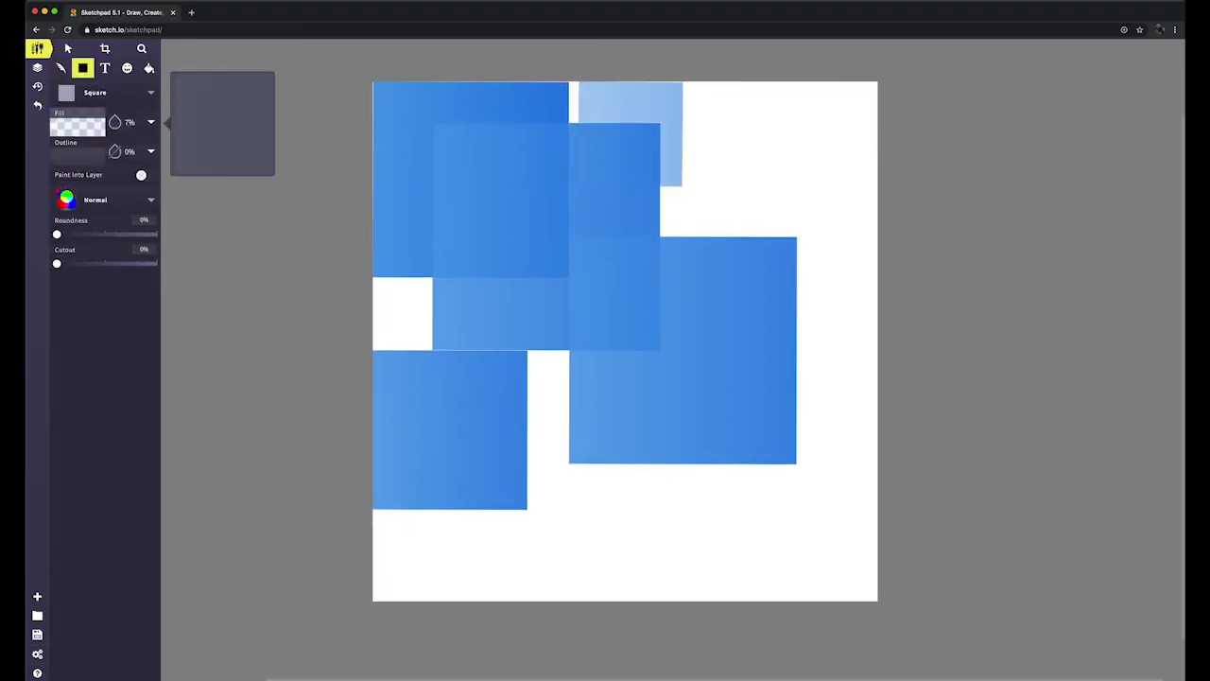
click(67, 48)
click(666, 234)
drag(687, 228, 845, 53)
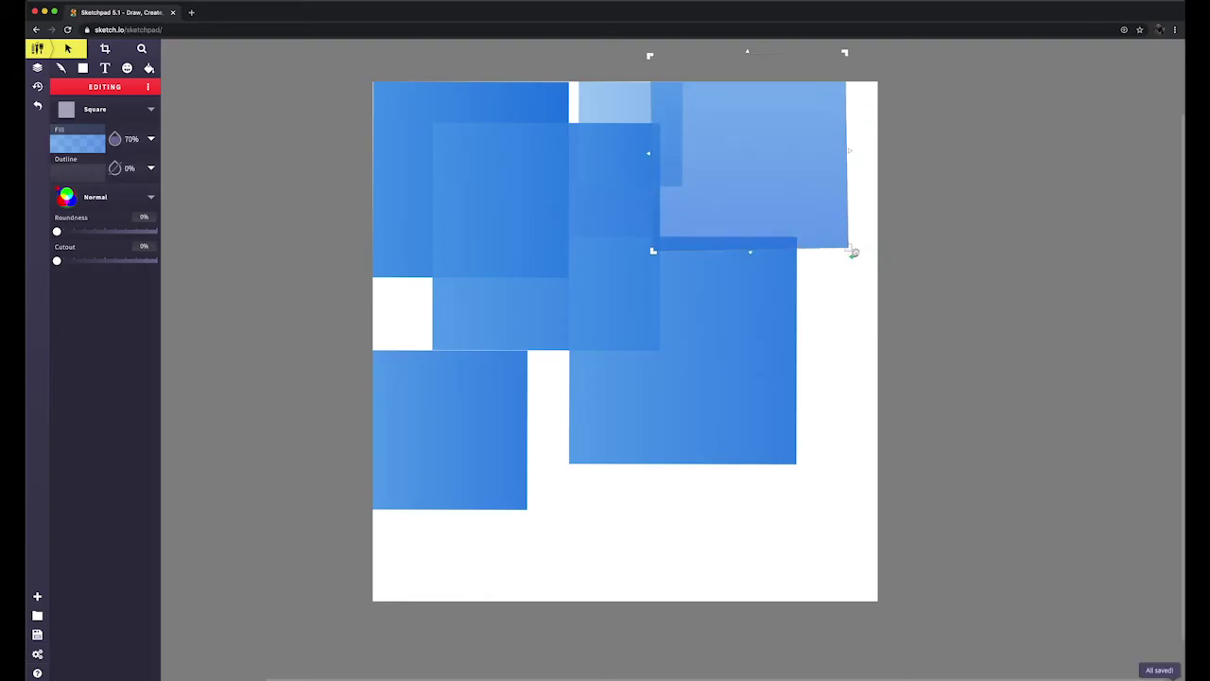
drag(715, 66, 588, 248)
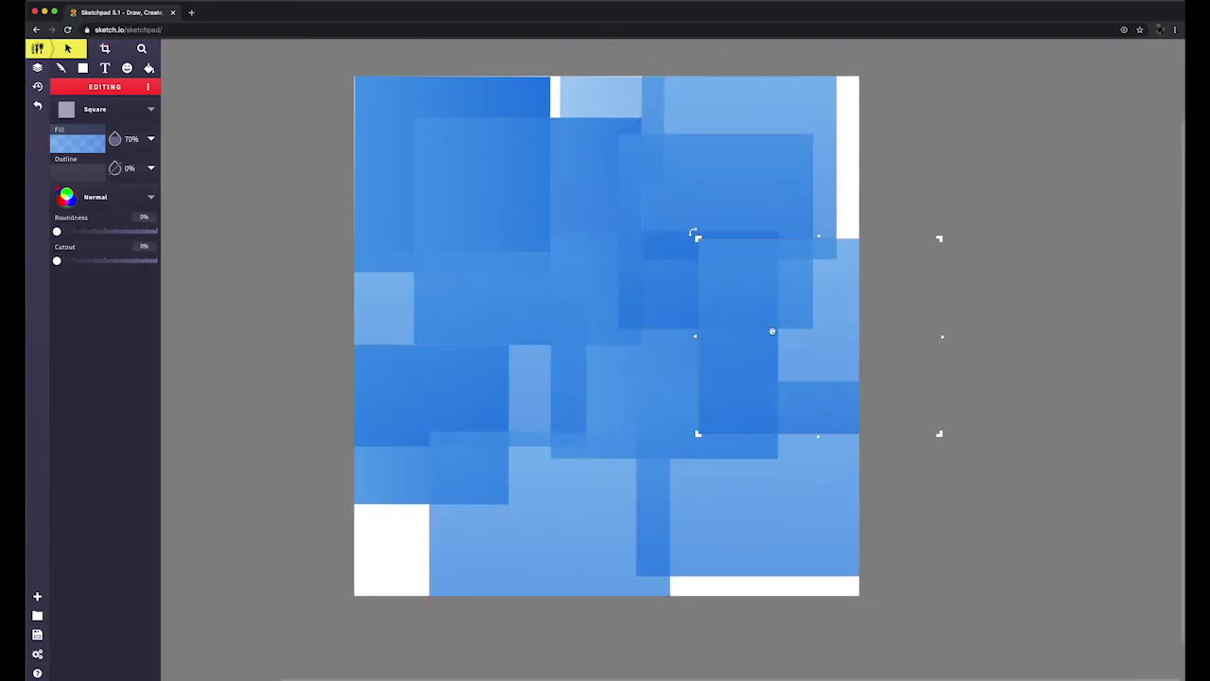
Step: Set the square's fill opacity to 30% and spread translucent squares over the composition, covering the white gaps at its edges
click(115, 138)
drag(756, 305, 548, 103)
drag(115, 138, 115, 156)
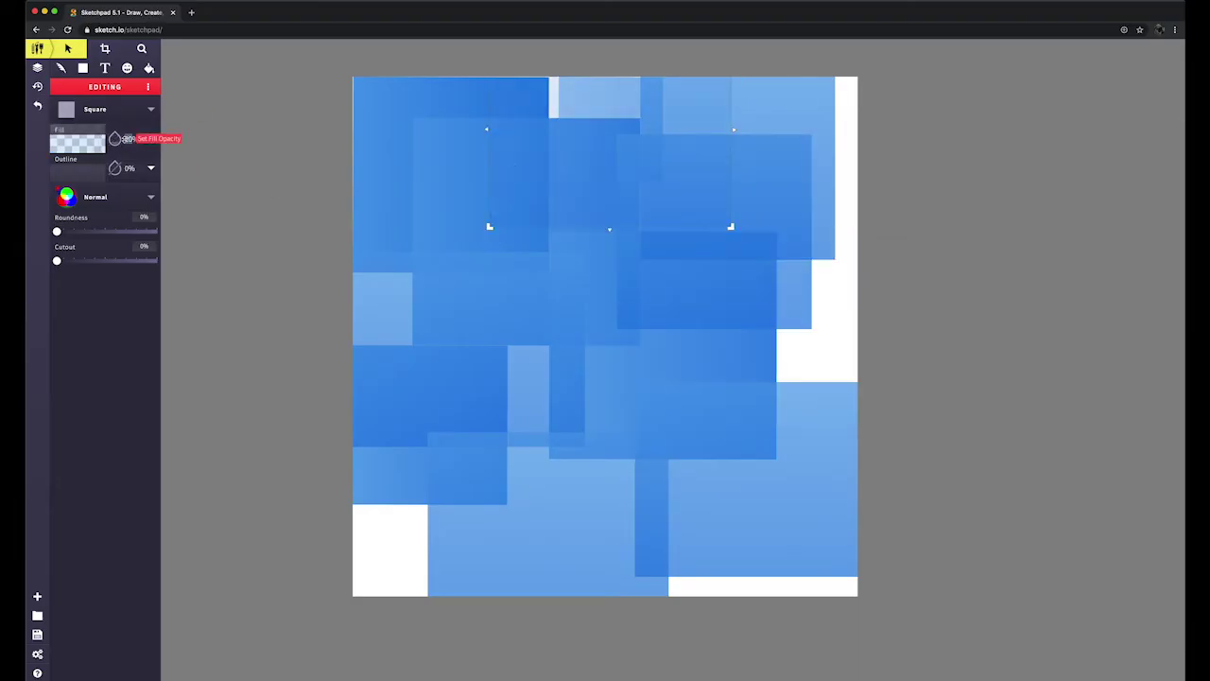
drag(621, 151, 801, 560)
scroll(738, 198, down, 1)
click(953, 405)
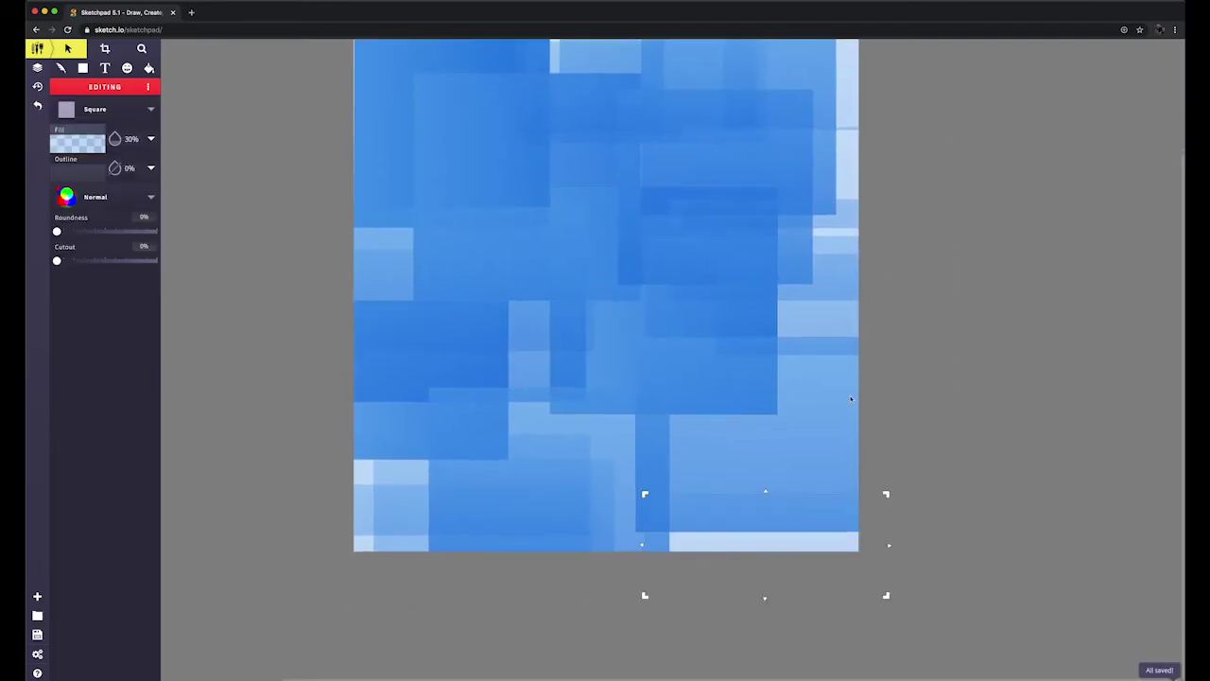
click(905, 359)
click(82, 68)
drag(380, 249, 469, 555)
click(310, 180)
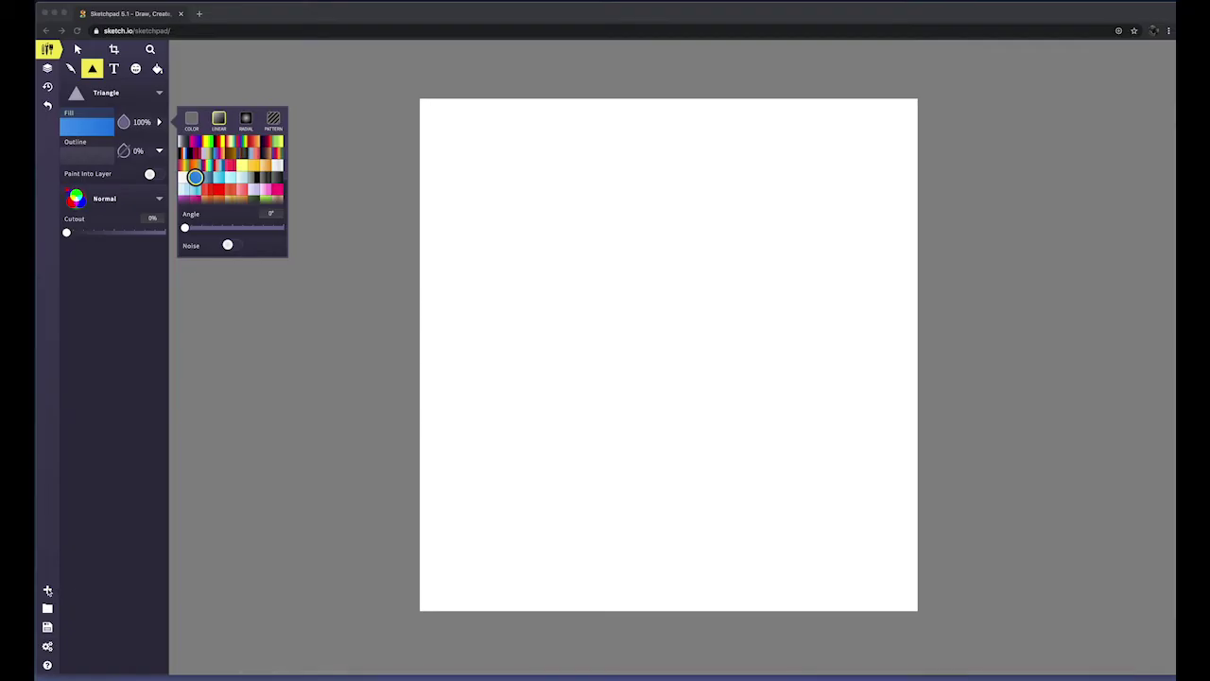
Step: Create a new blank canvas with a custom size of 1034 by 1064 px
click(47, 590)
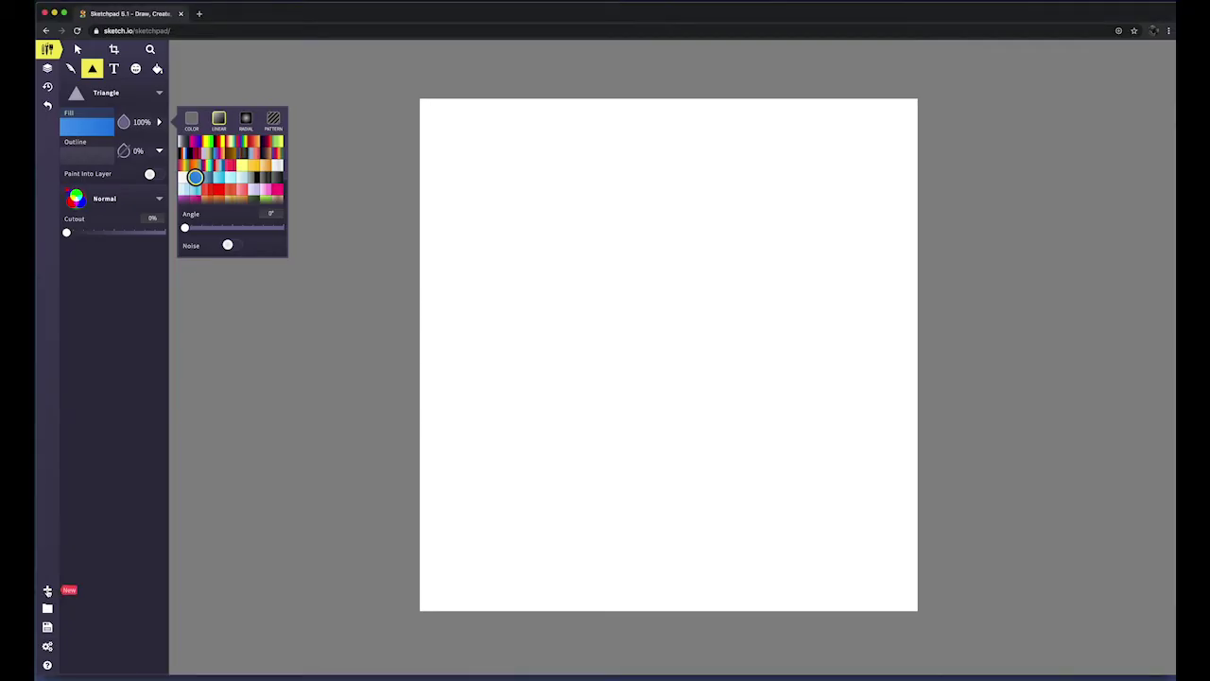
click(48, 590)
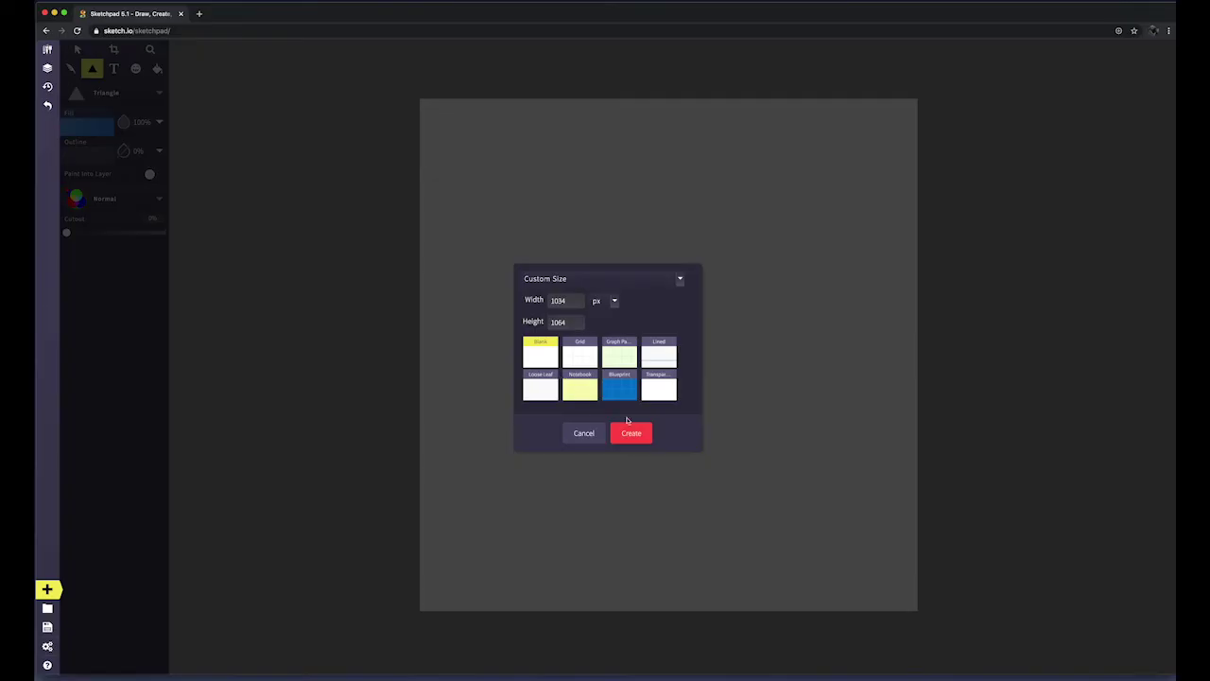
click(631, 434)
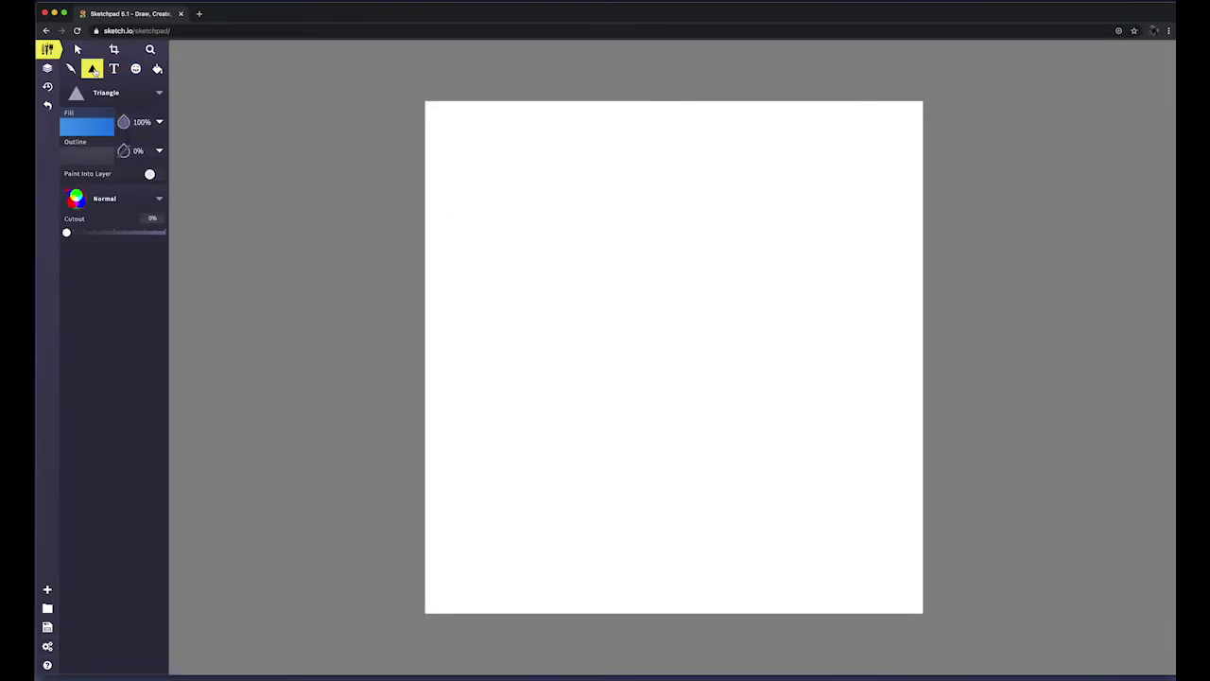
Step: Draw a slightly tilted triangle with a pink-to-blue linear gradient fill in the canvas's upper-left corner
click(137, 96)
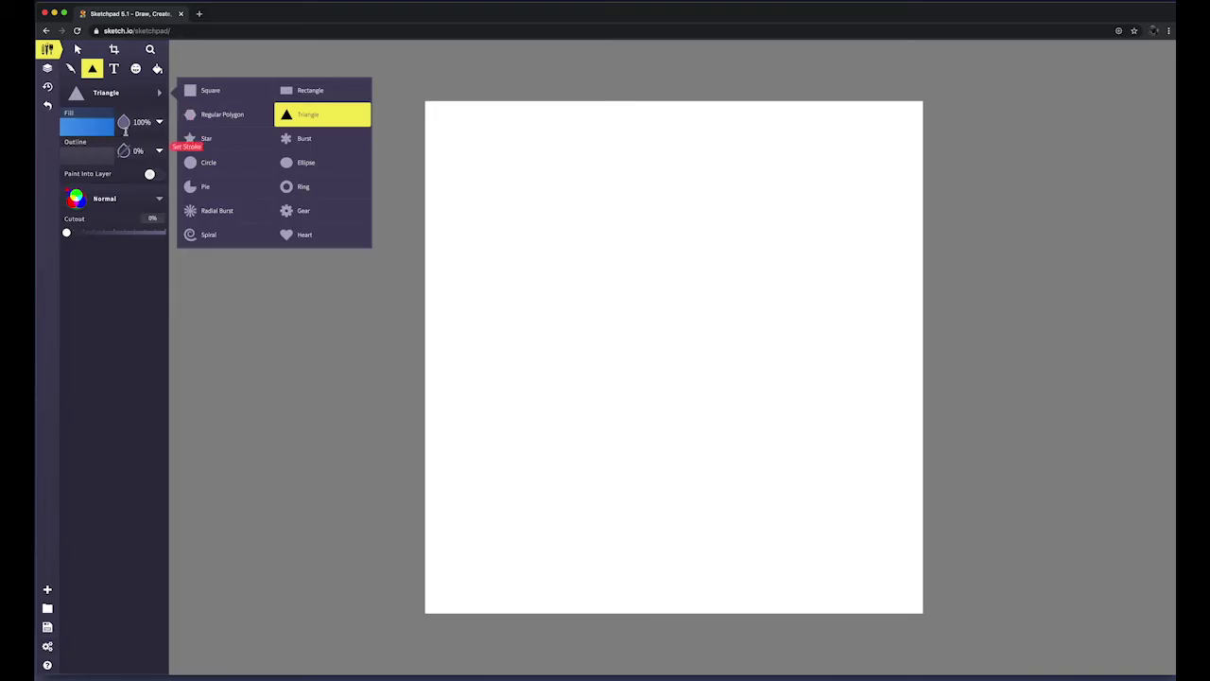
click(78, 98)
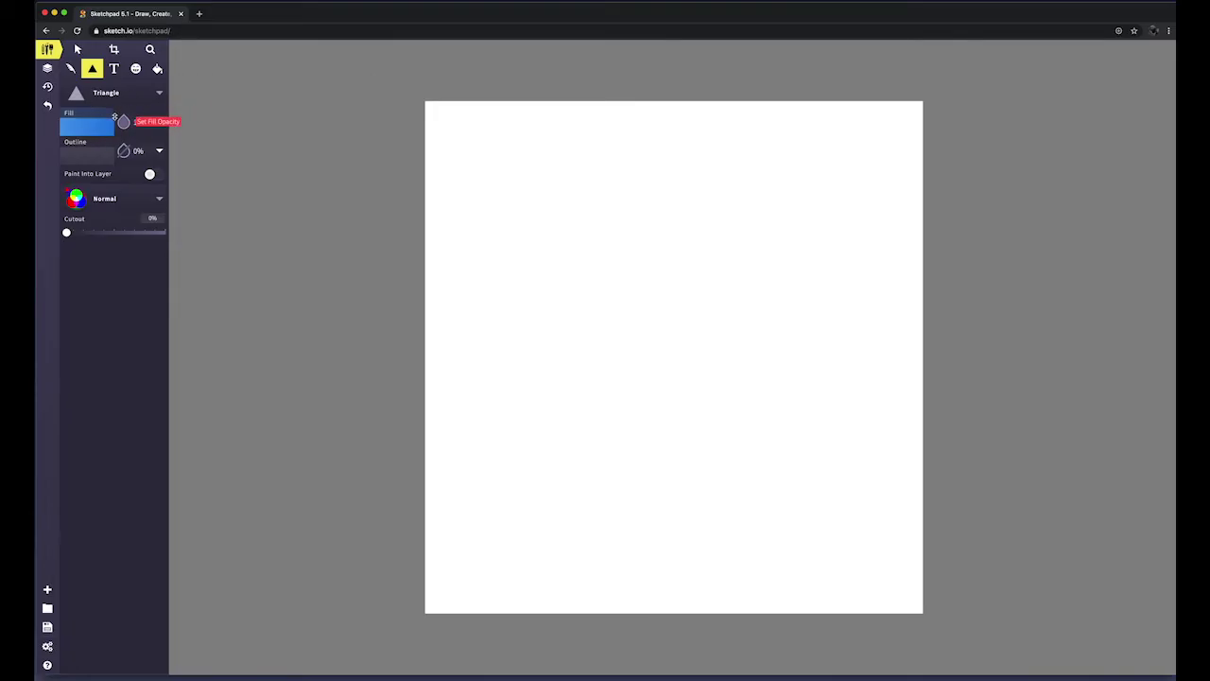
click(109, 127)
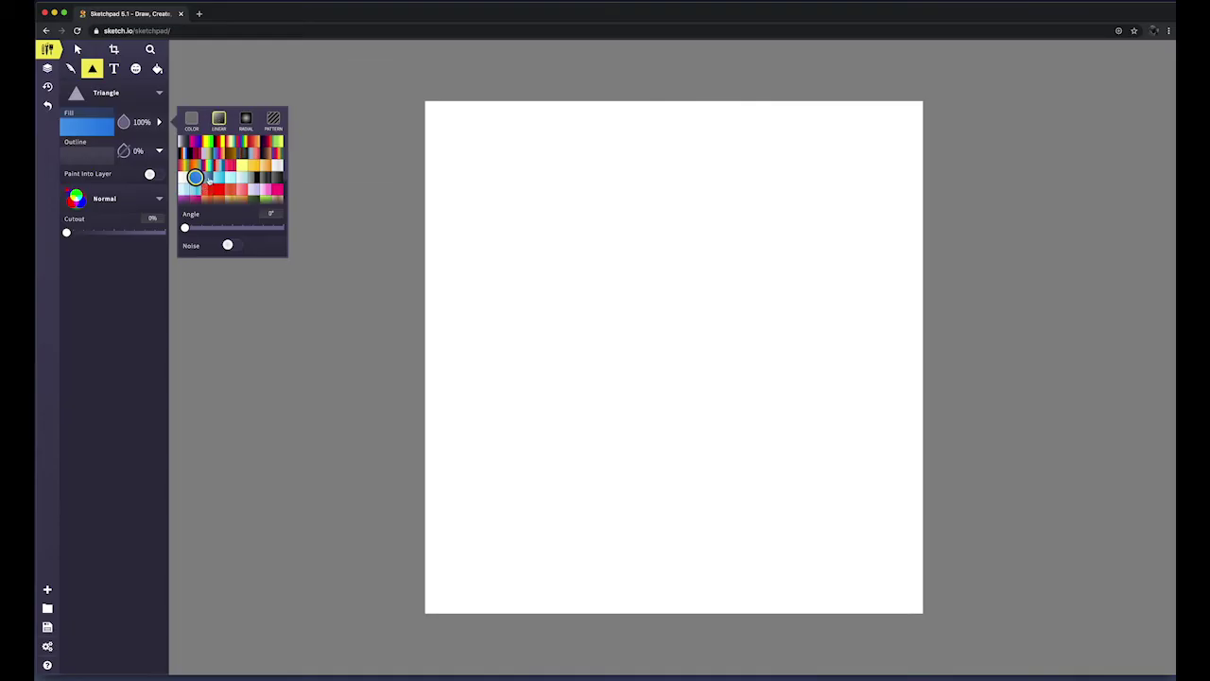
click(196, 142)
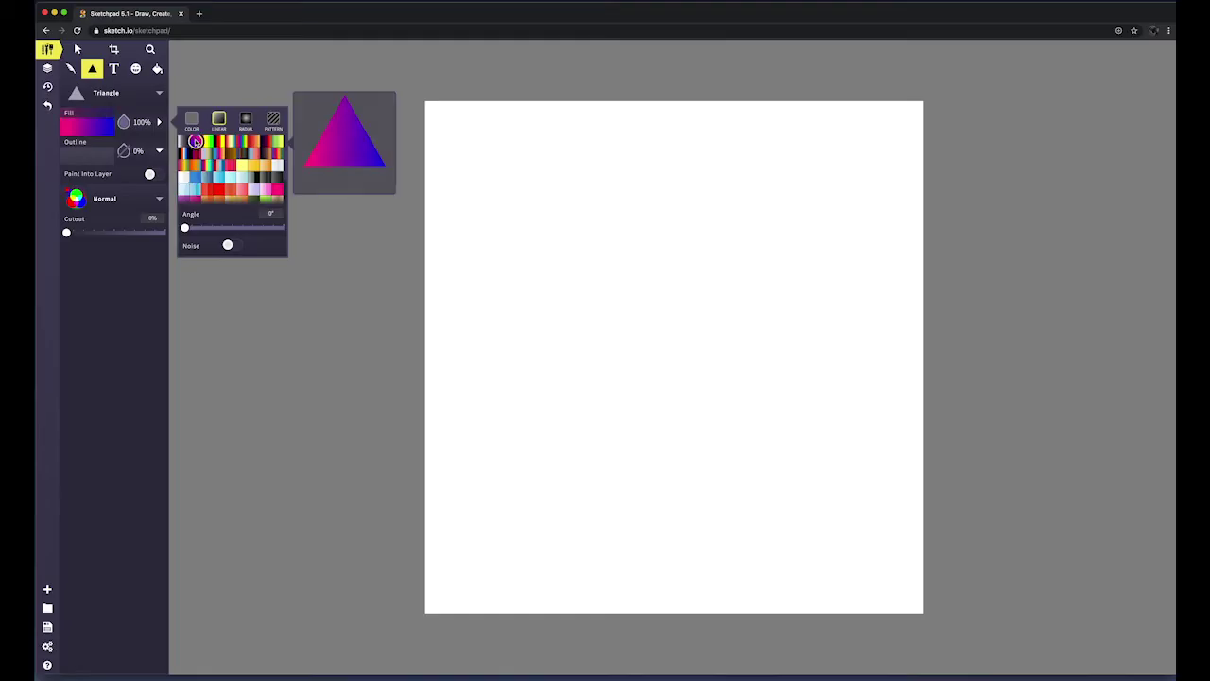
drag(519, 183, 502, 290)
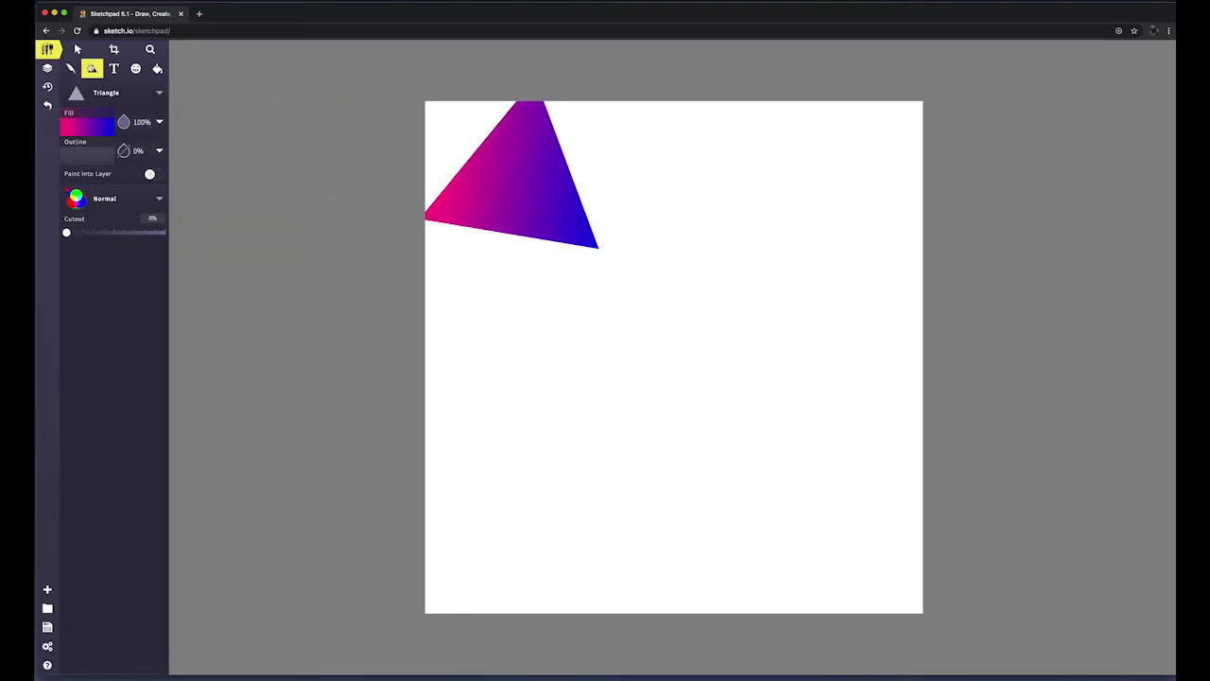
Step: Move the triangle fully onto the canvas, above its center, and set its fill opacity to 90%
click(77, 49)
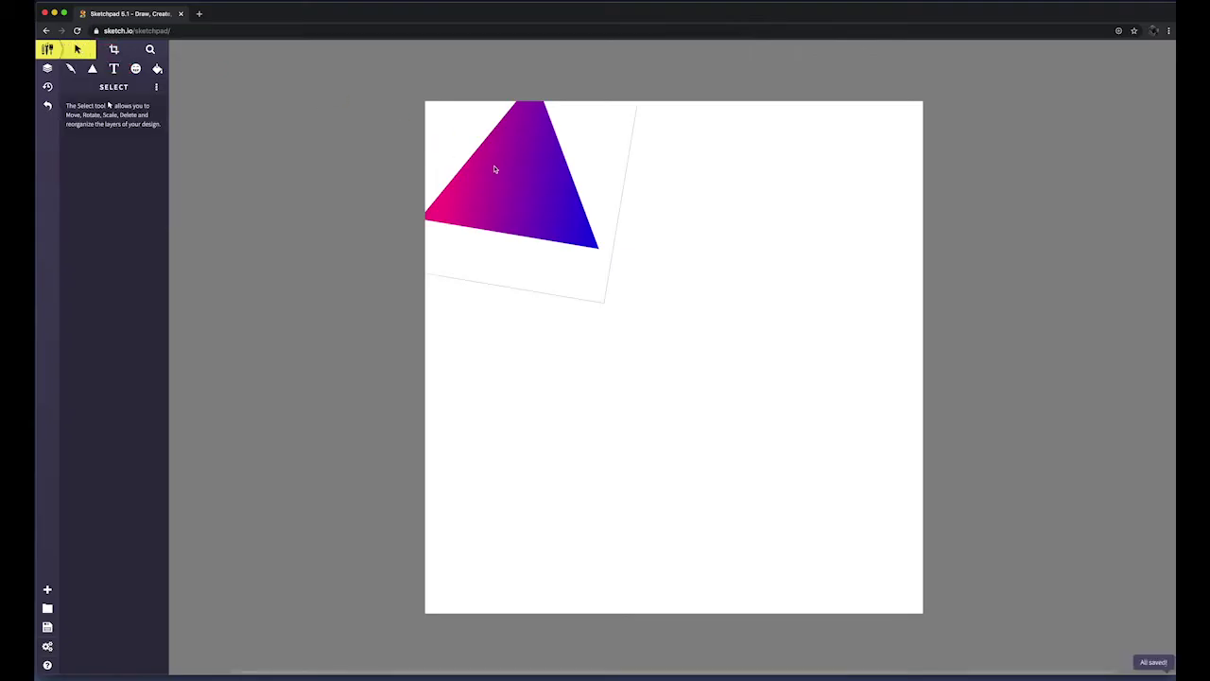
drag(493, 169, 622, 271)
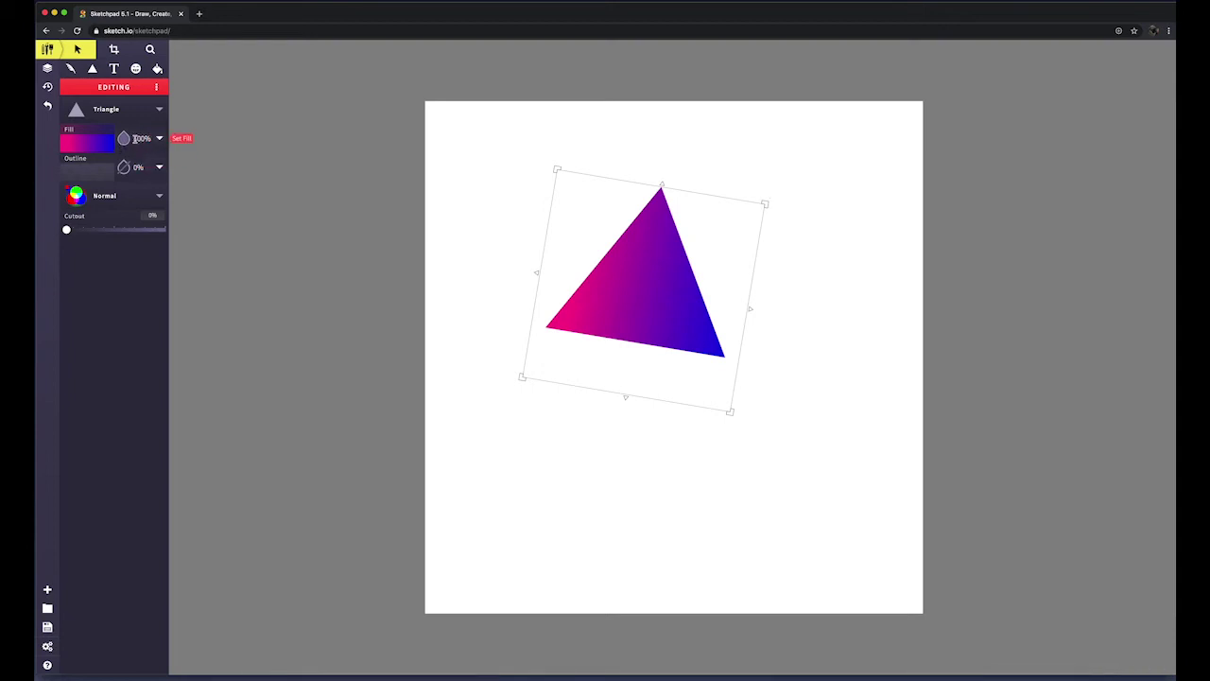
drag(135, 139, 145, 140)
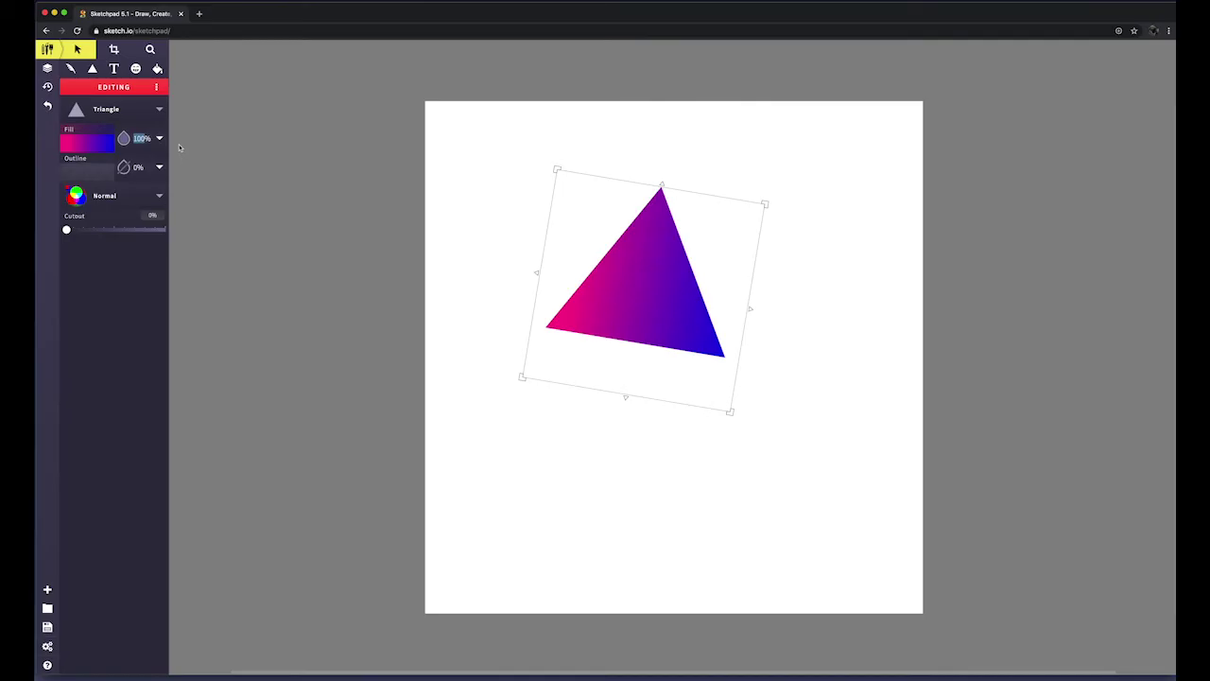
text(90)
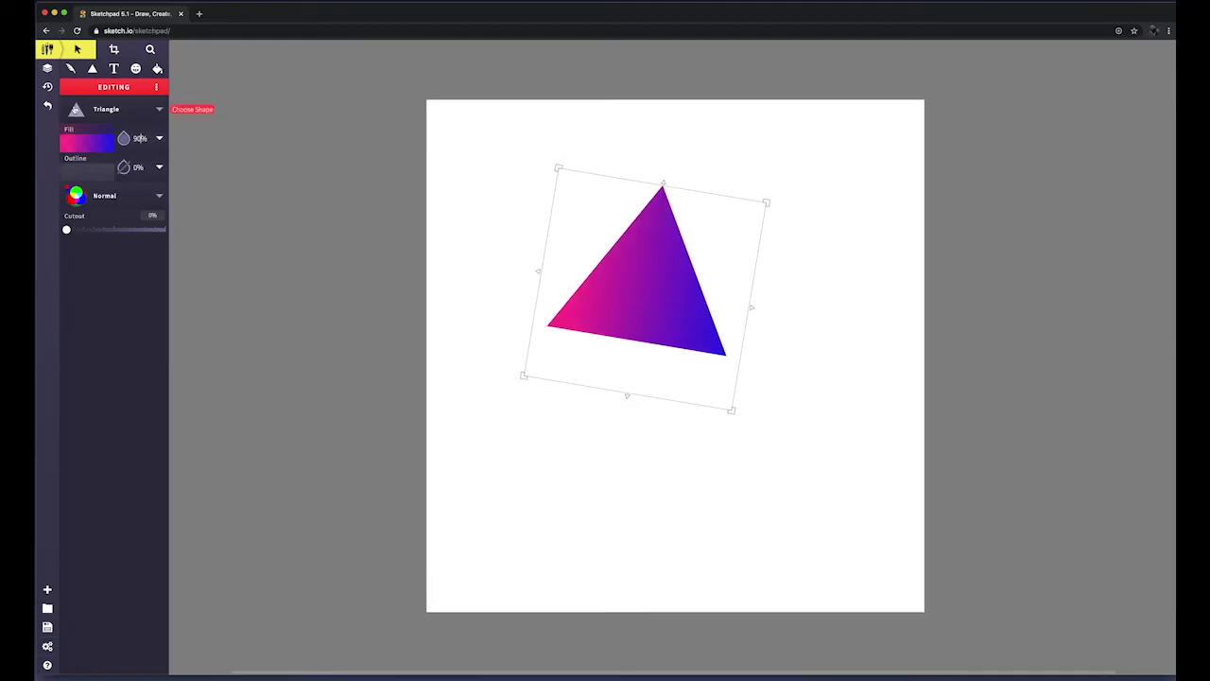
Step: Try a red-yellow-green linear gradient fill on the triangle and undo it
click(76, 110)
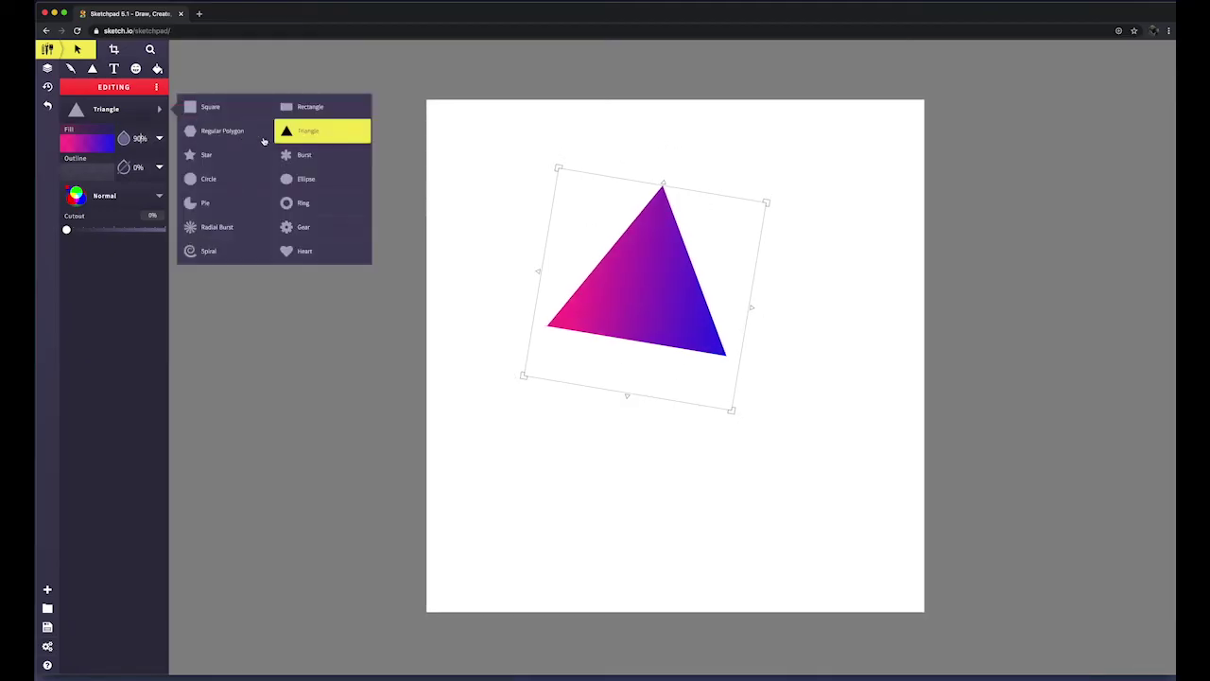
click(286, 130)
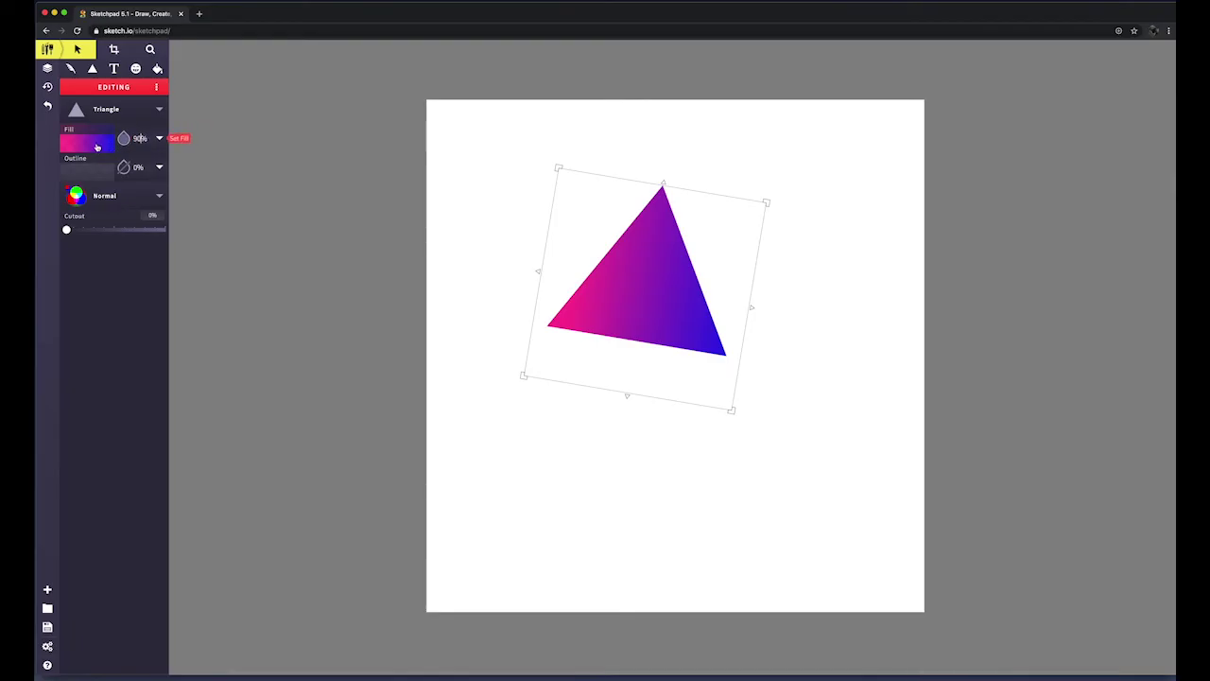
click(96, 144)
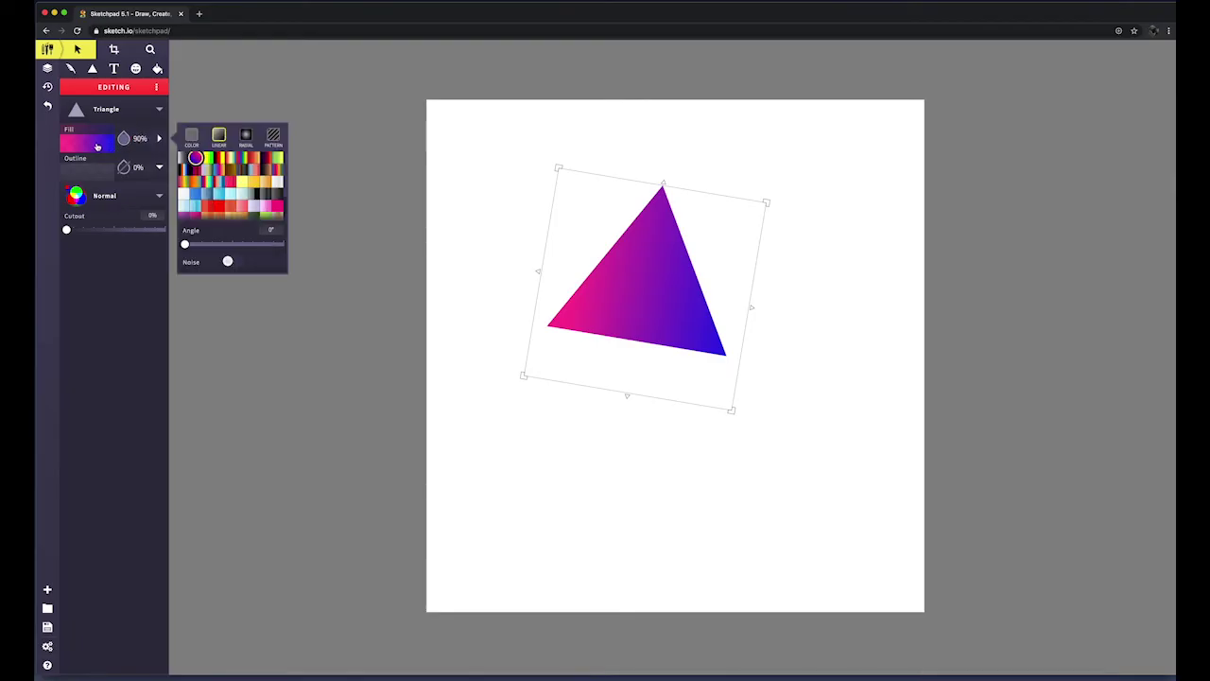
click(207, 158)
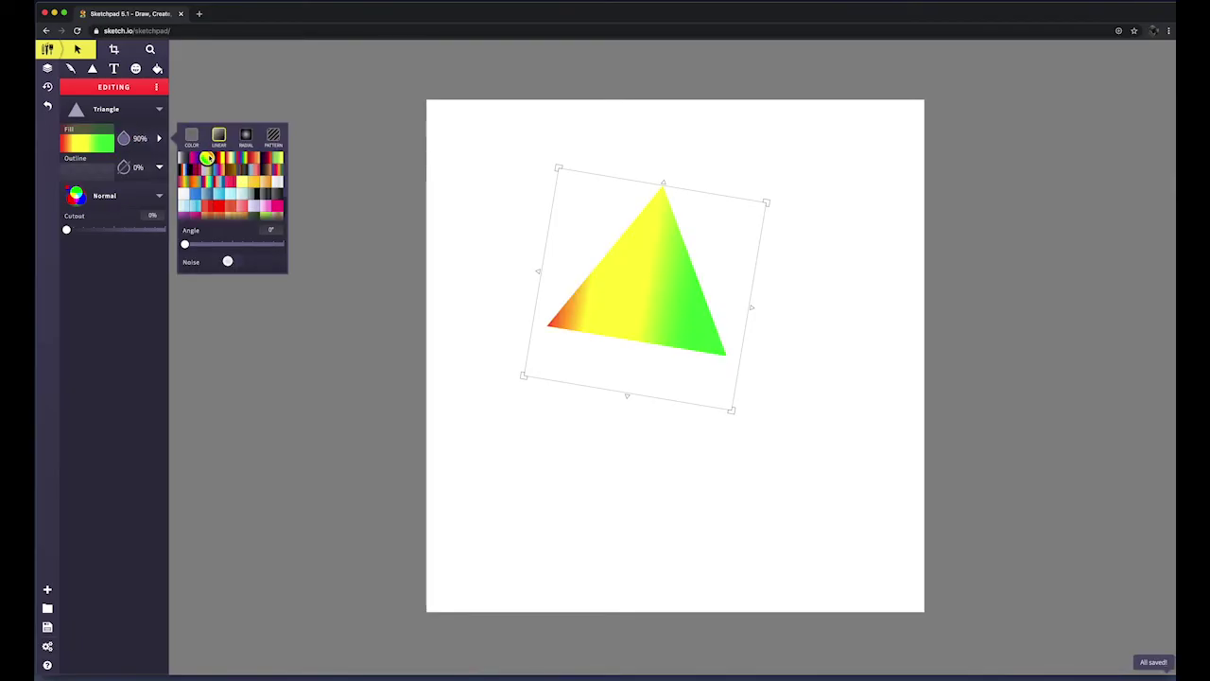
key(super+z)
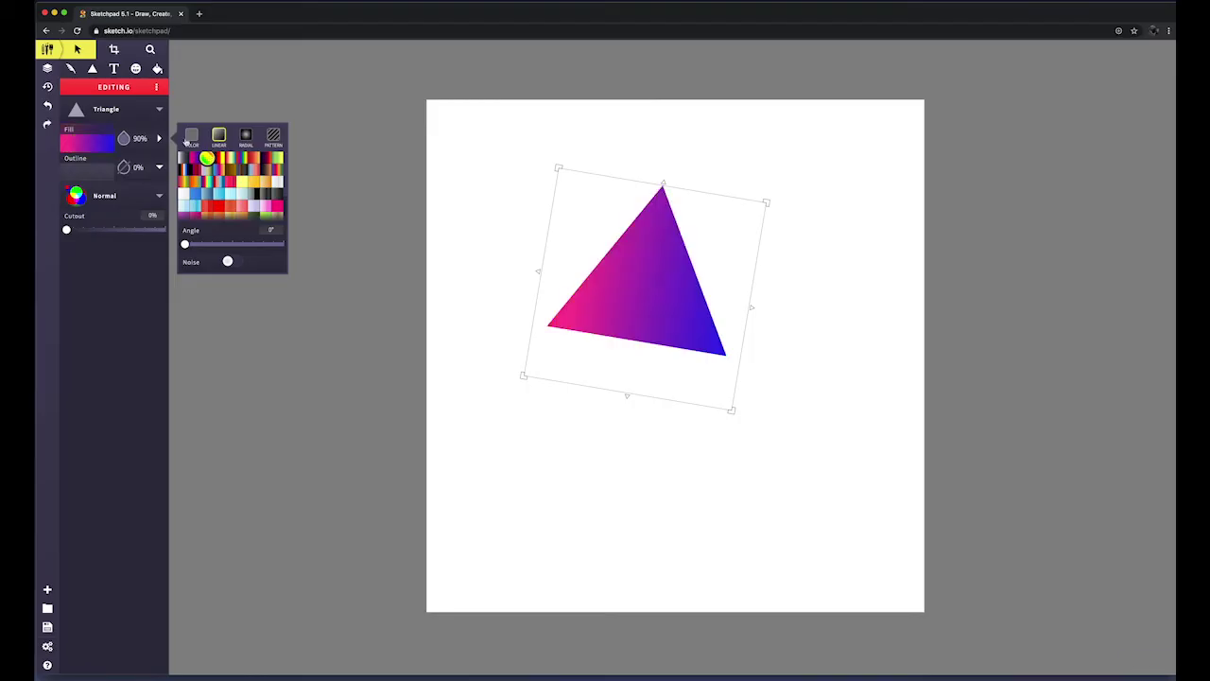
Step: Draw a second, upright triangle with a white-to-black linear gradient fill, overlapping the pink-to-blue one
click(92, 69)
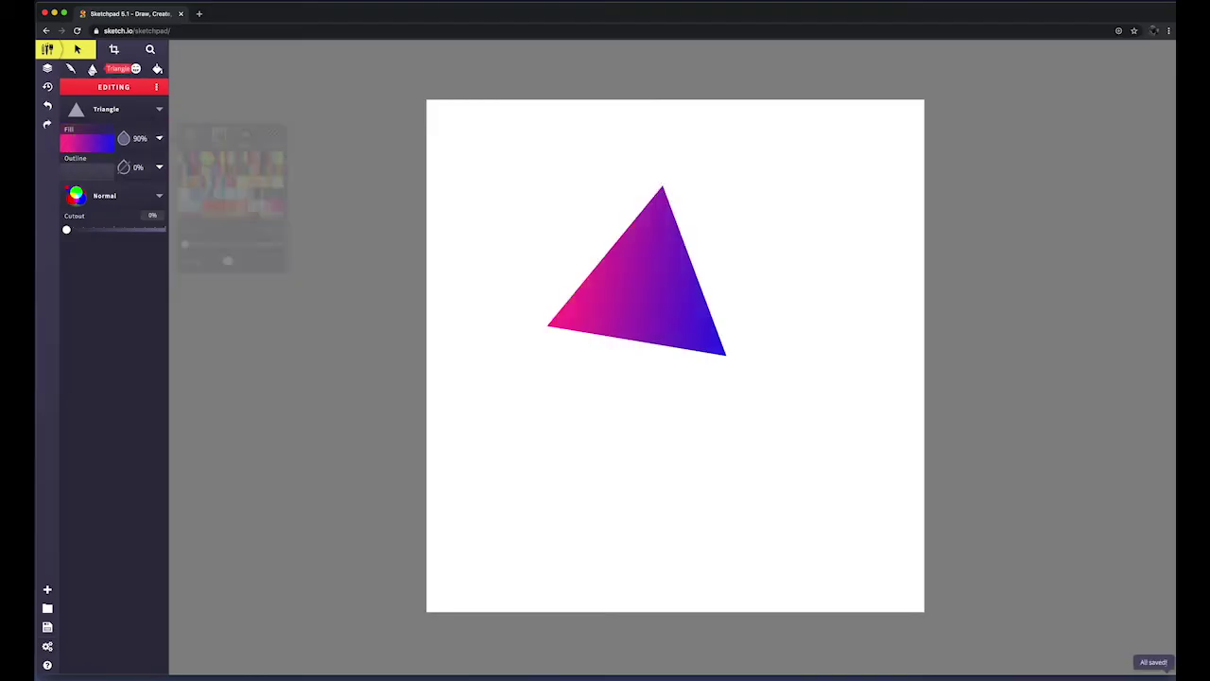
click(100, 125)
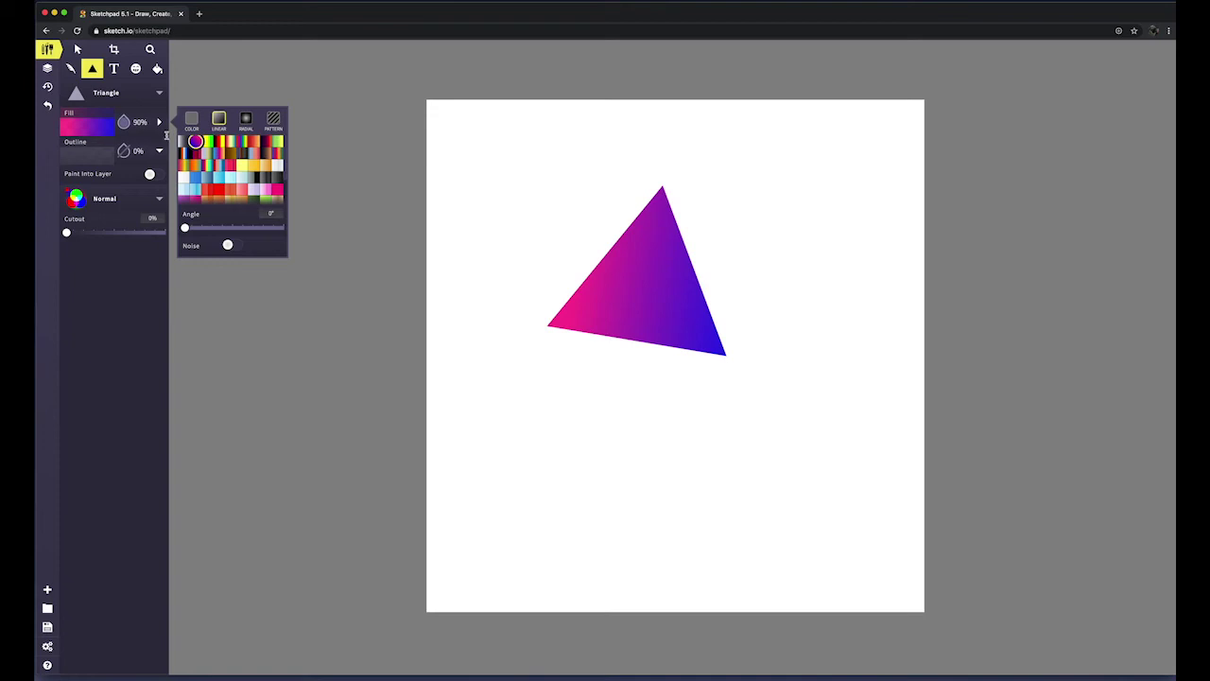
click(186, 142)
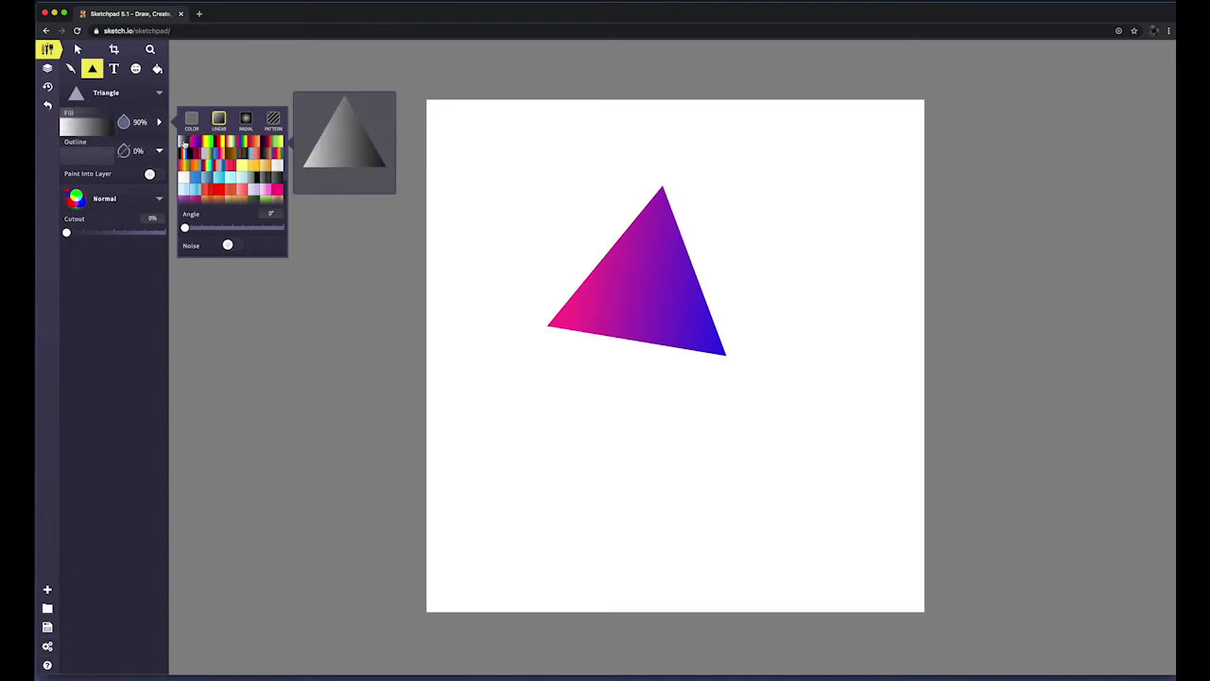
drag(681, 275, 683, 370)
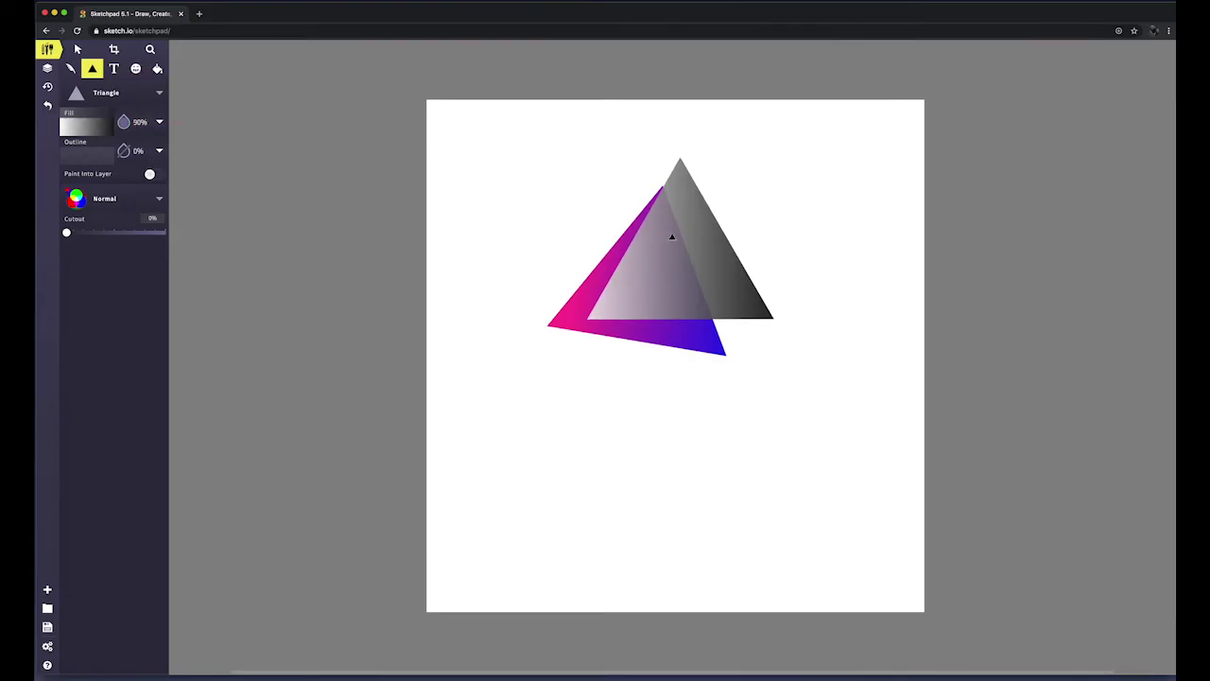
Step: Set the gray gradient triangle's fill opacity to 20%
click(134, 122)
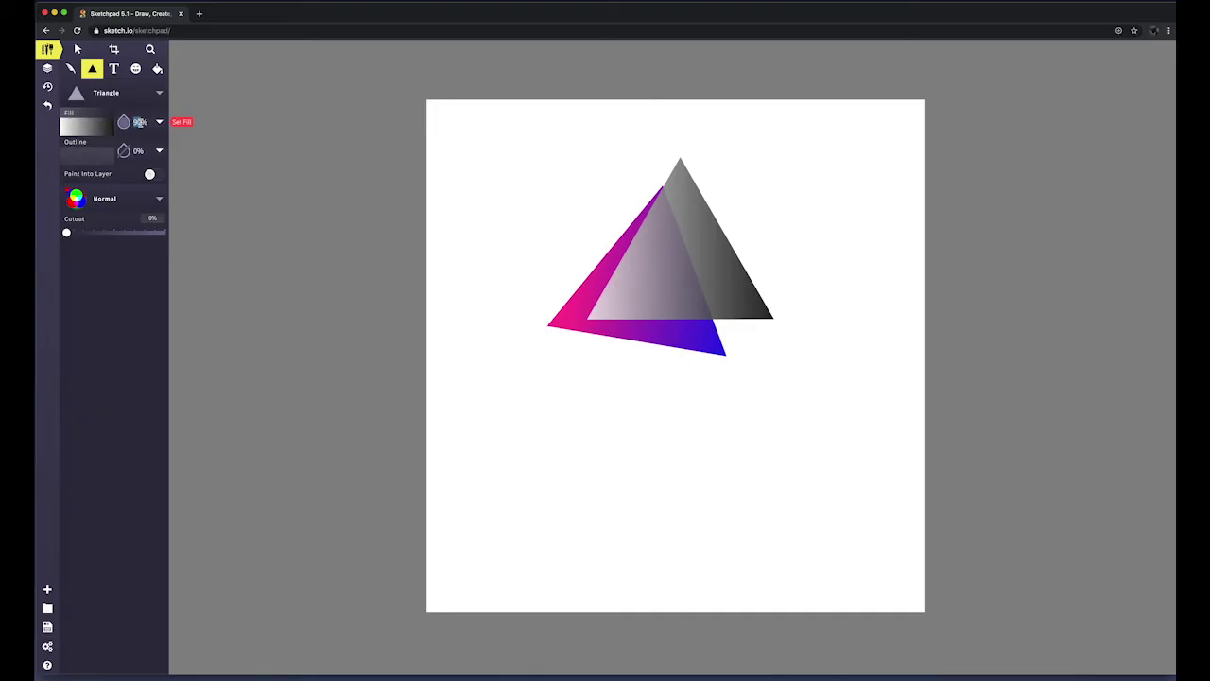
text(30)
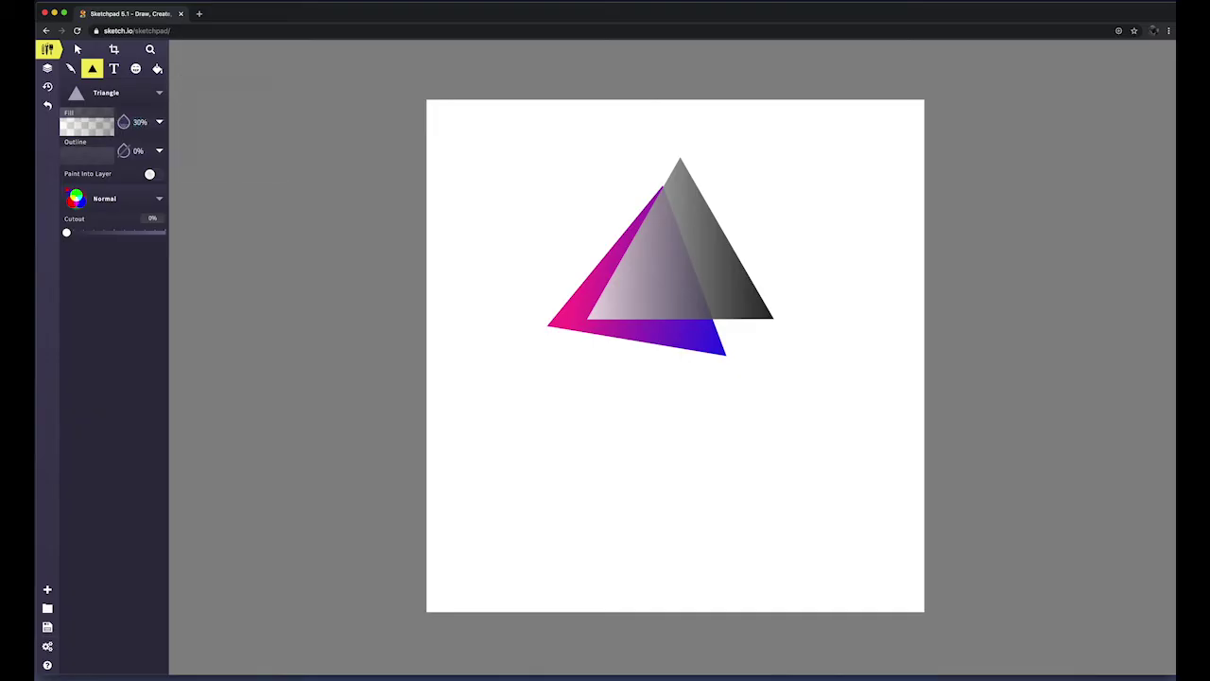
click(77, 49)
click(640, 255)
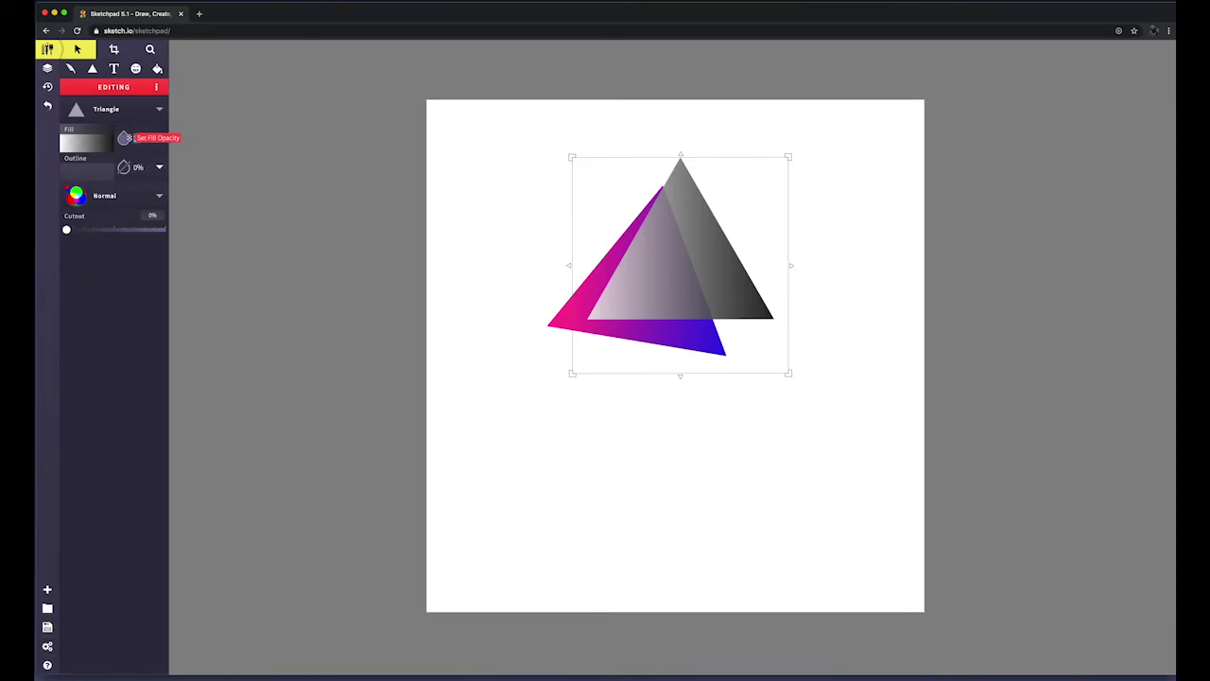
click(138, 138)
text(20)
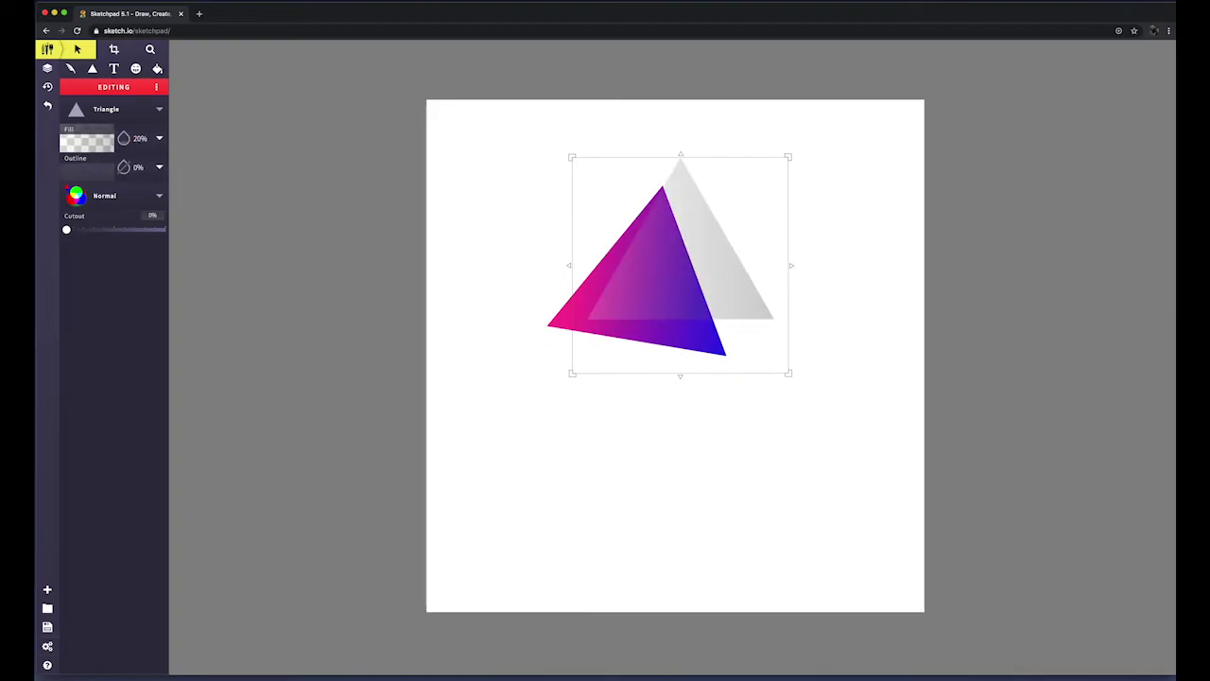
click(544, 243)
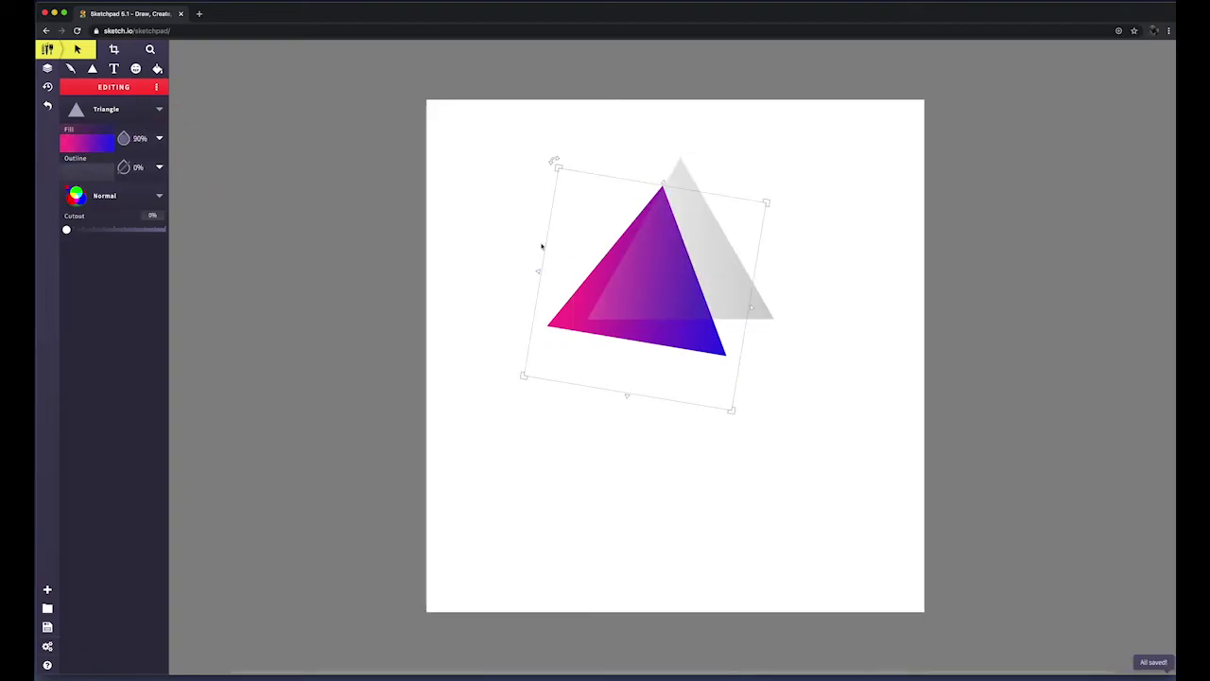
click(721, 174)
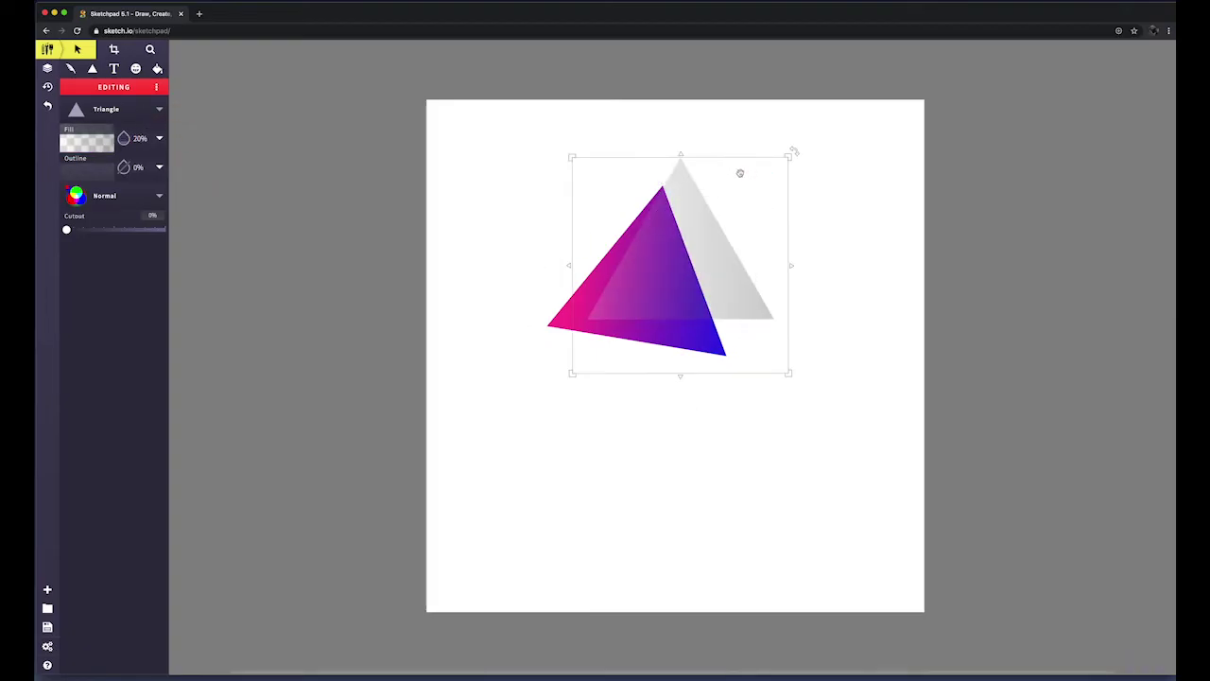
click(482, 383)
Step: Copy and paste the pink-to-blue triangle, and move the copy up and right so it overlaps both existing triangles
click(569, 325)
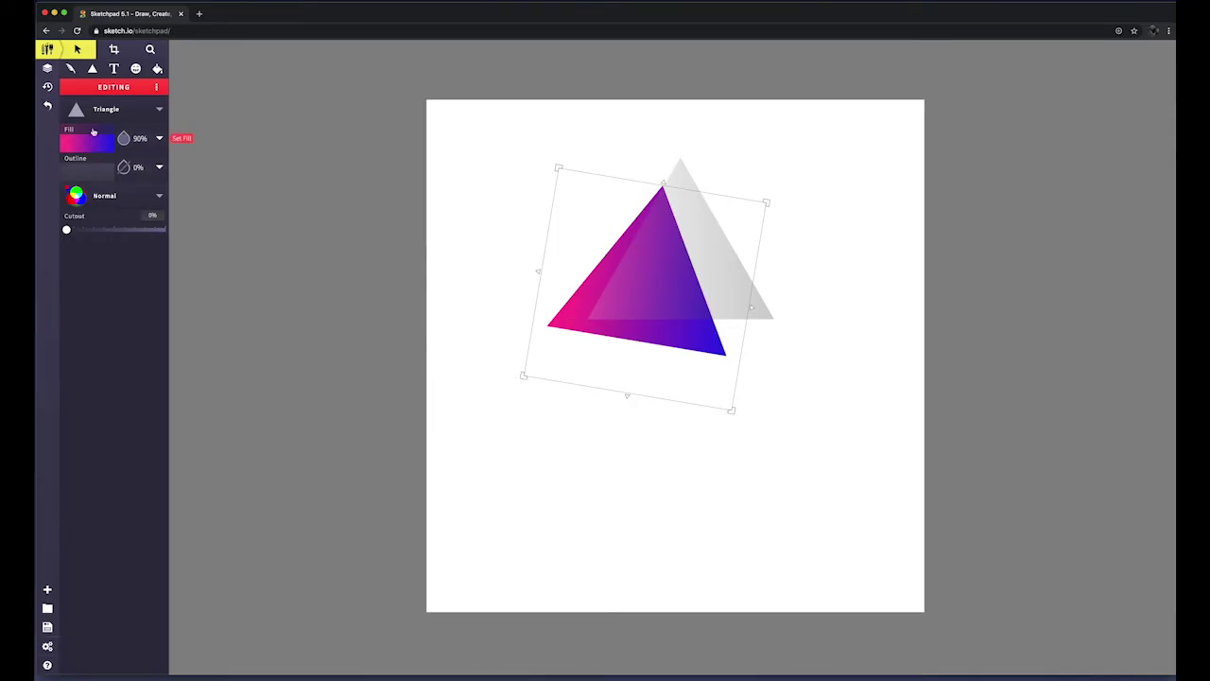
click(156, 87)
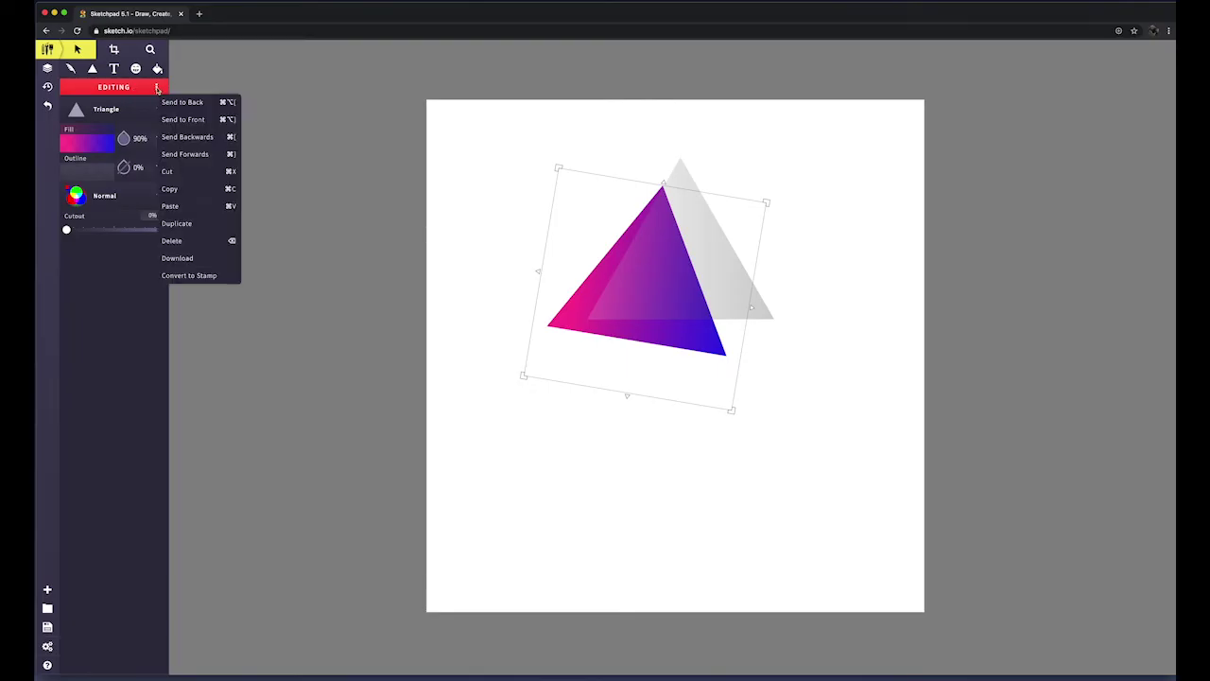
click(172, 188)
click(164, 88)
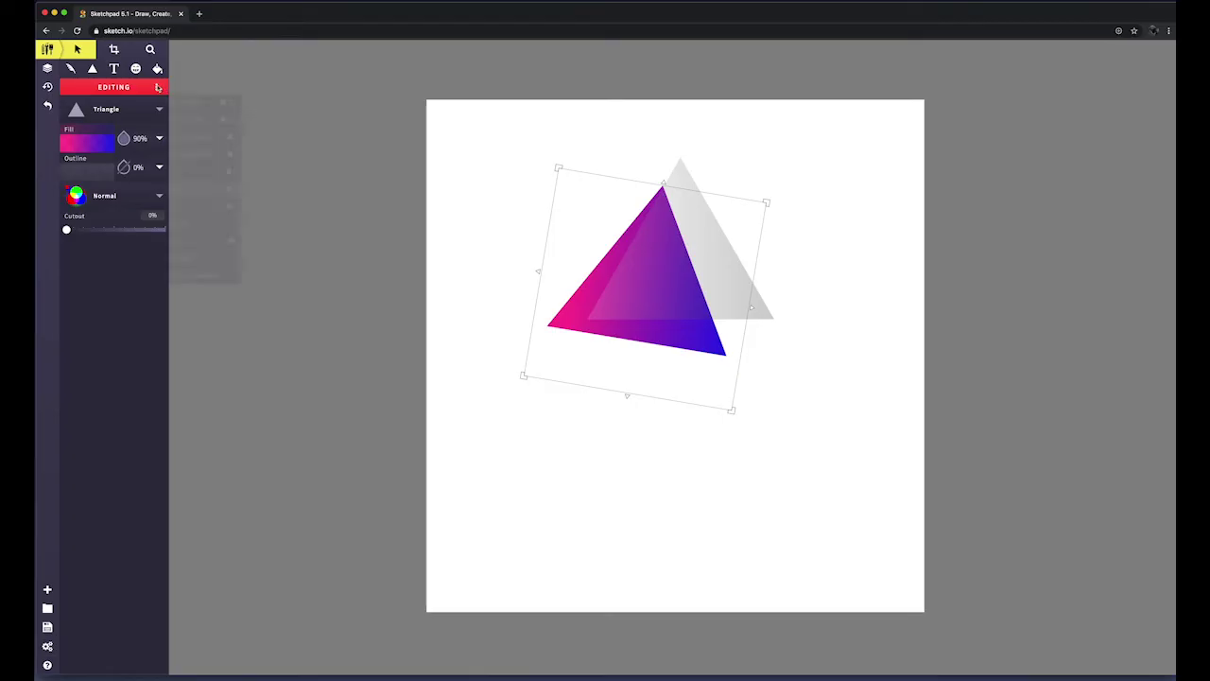
click(186, 209)
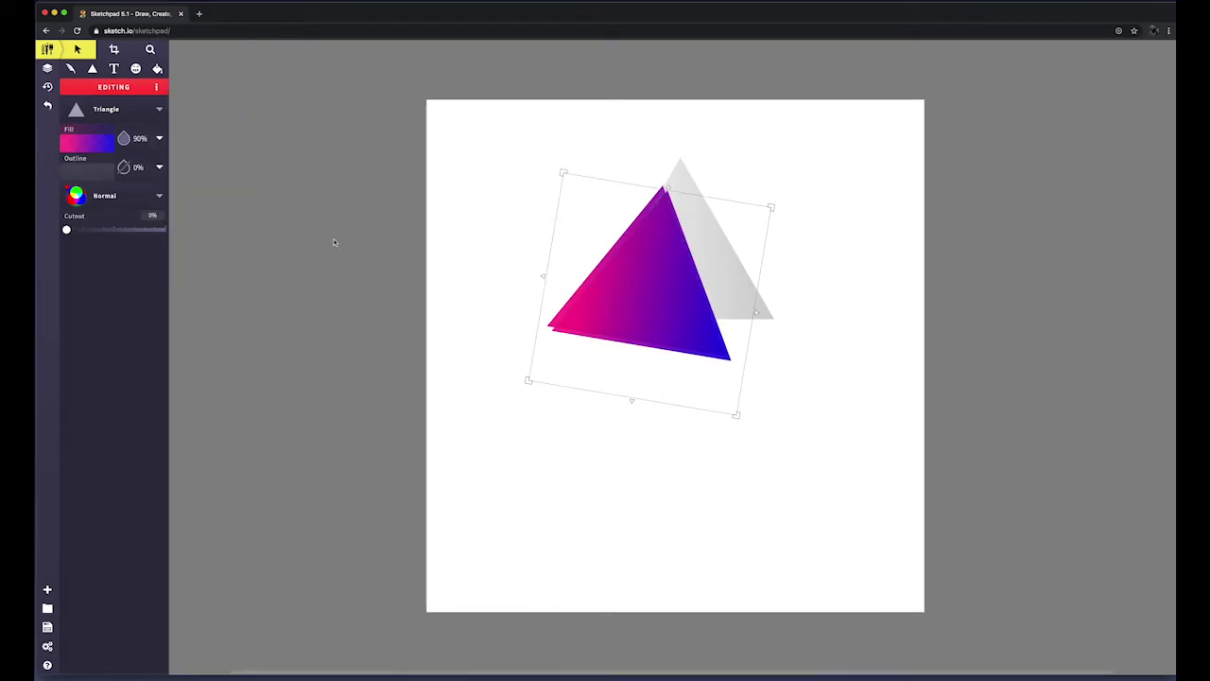
drag(661, 278, 754, 236)
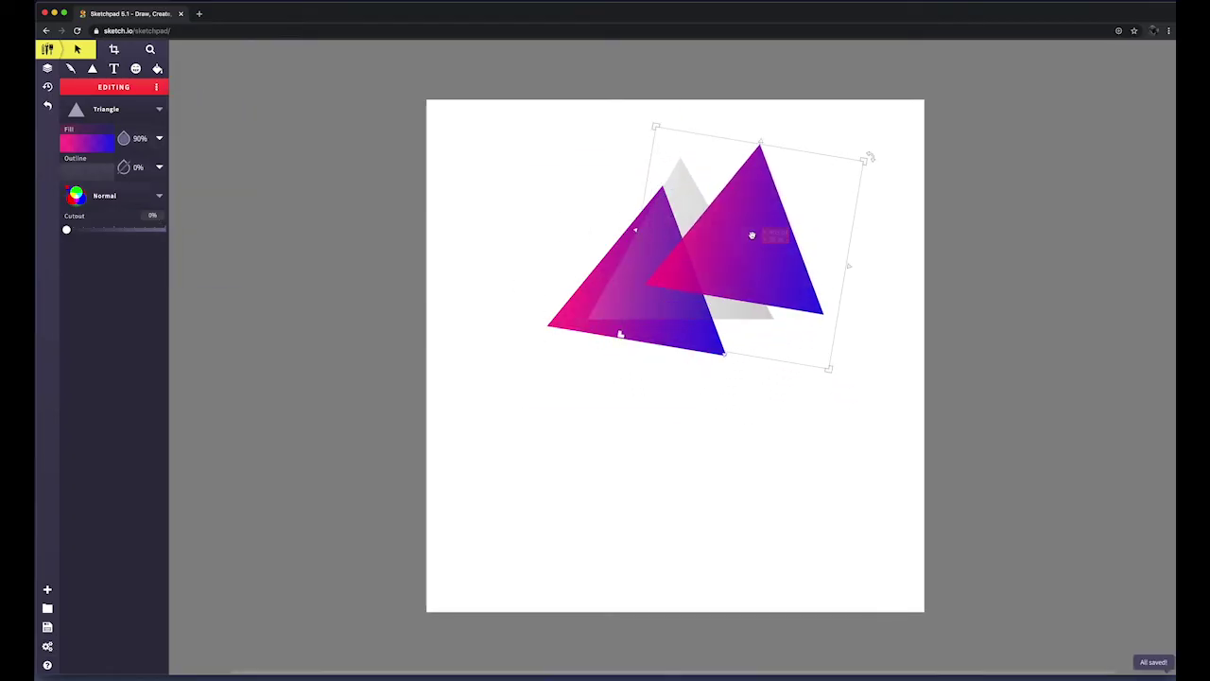
Step: Rotate the copied pink-to-blue triangle counterclockwise, shrink it, and place it over the left part of the original triangle
drag(870, 157, 831, 120)
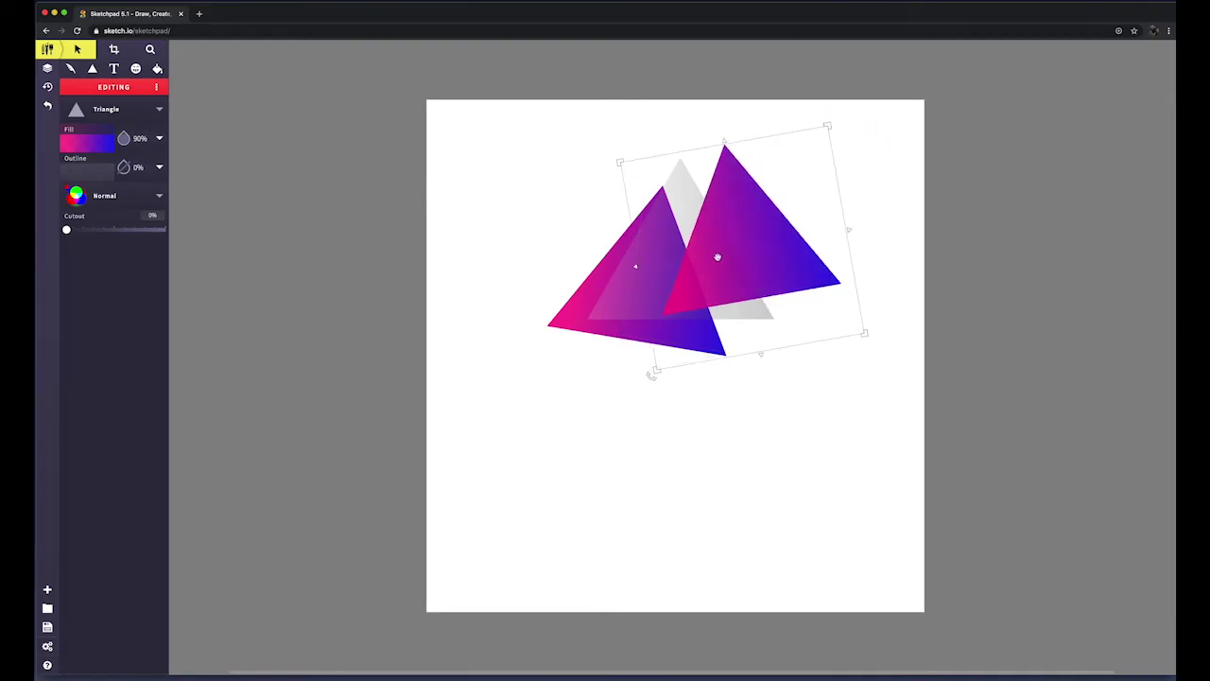
drag(718, 258, 693, 276)
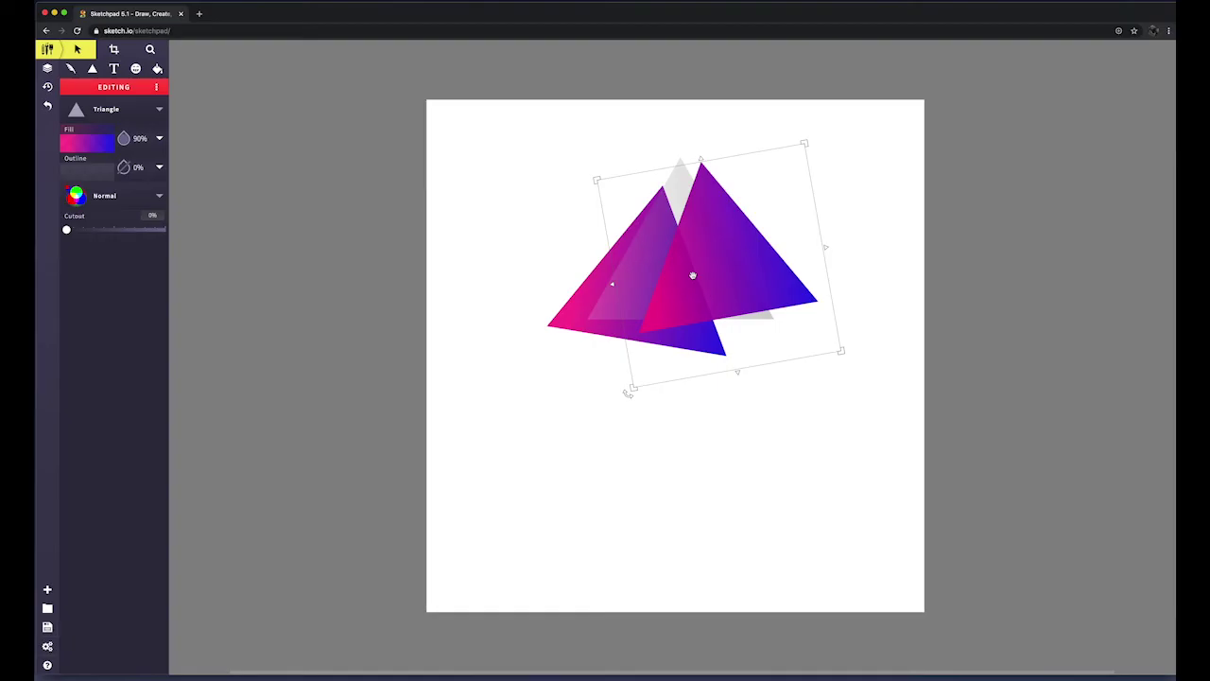
drag(702, 274, 624, 283)
drag(766, 358, 698, 311)
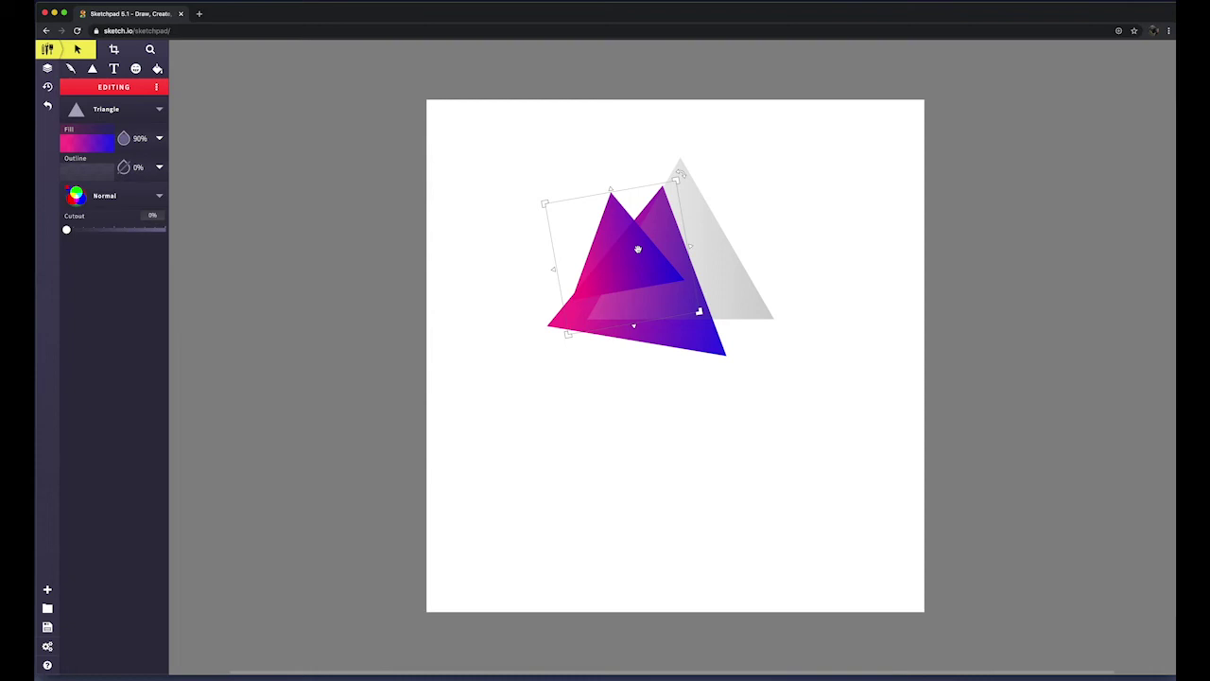
Step: Move the gray gradient triangle slightly up, and shrink the small pink-to-blue triangle further
click(726, 249)
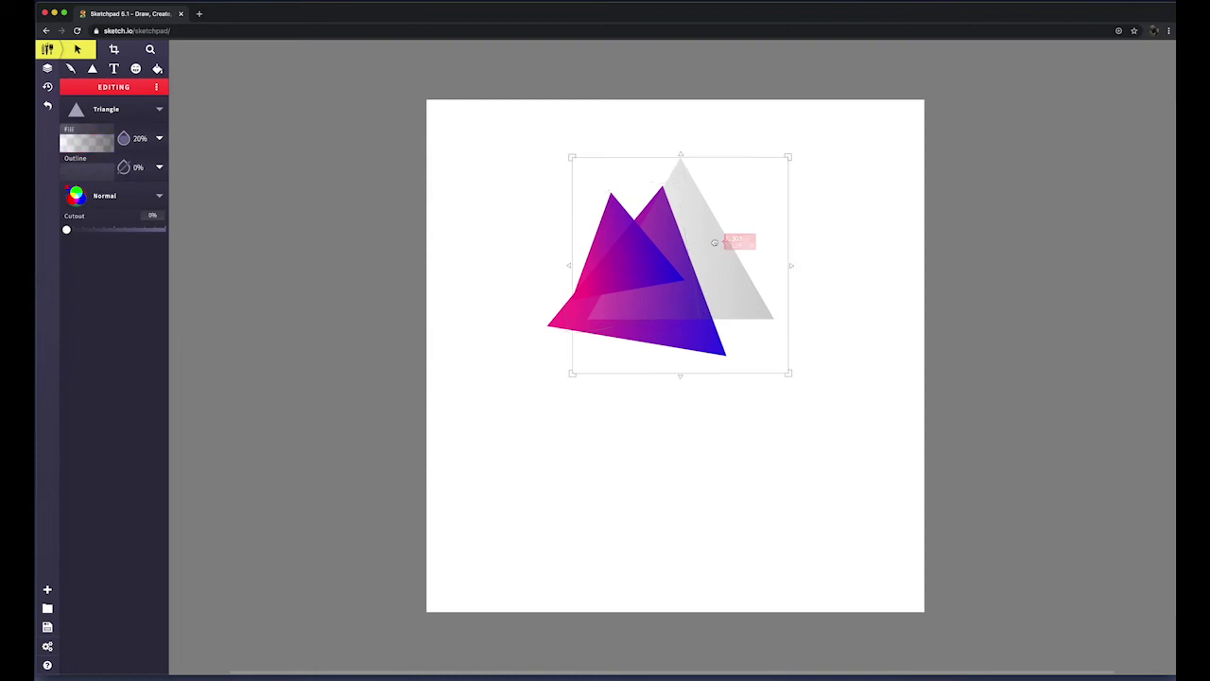
drag(713, 242, 714, 214)
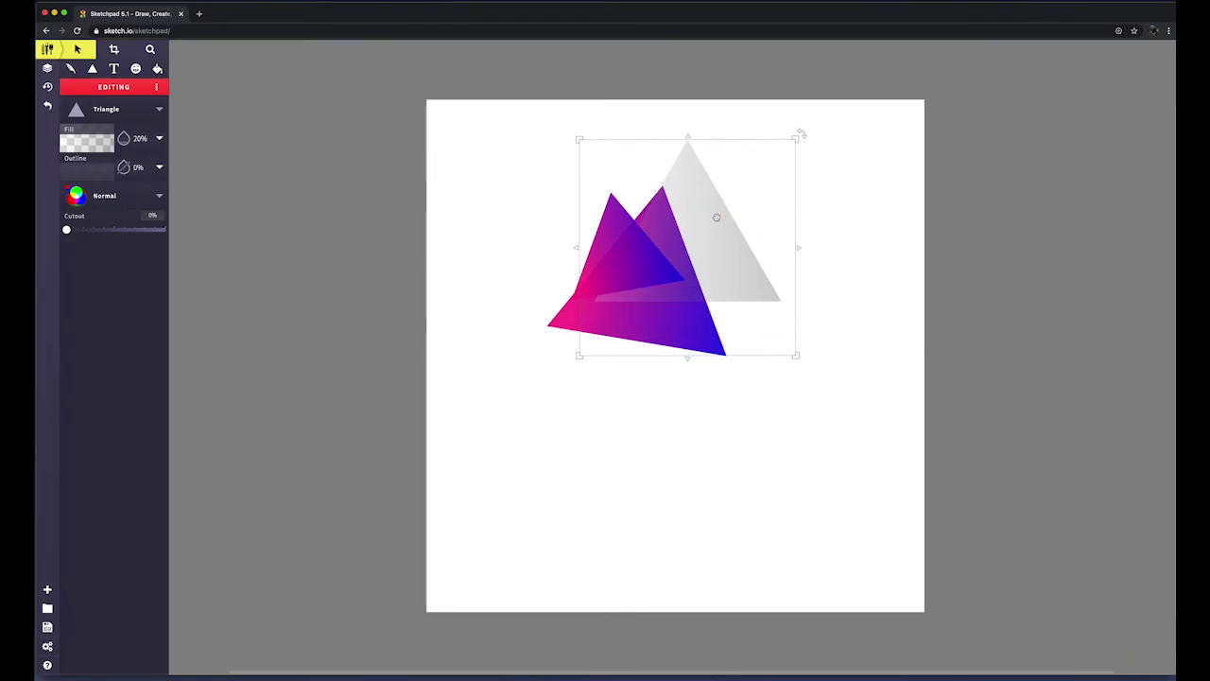
click(629, 259)
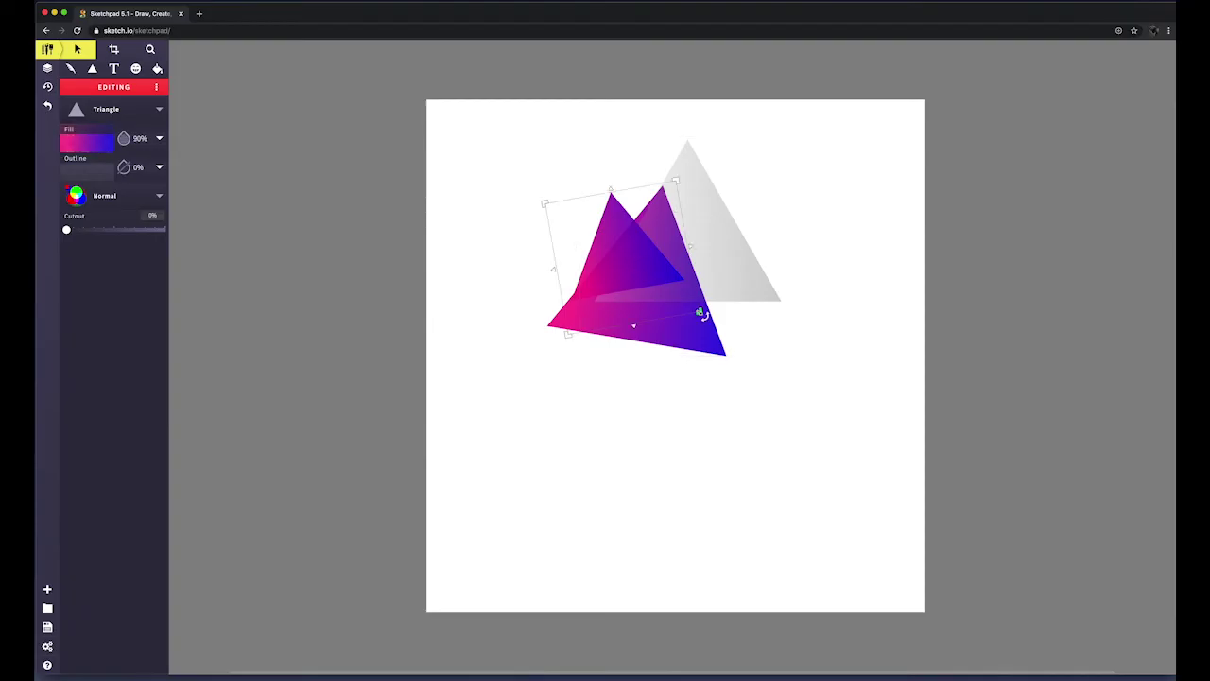
drag(702, 313, 672, 289)
drag(618, 237, 618, 246)
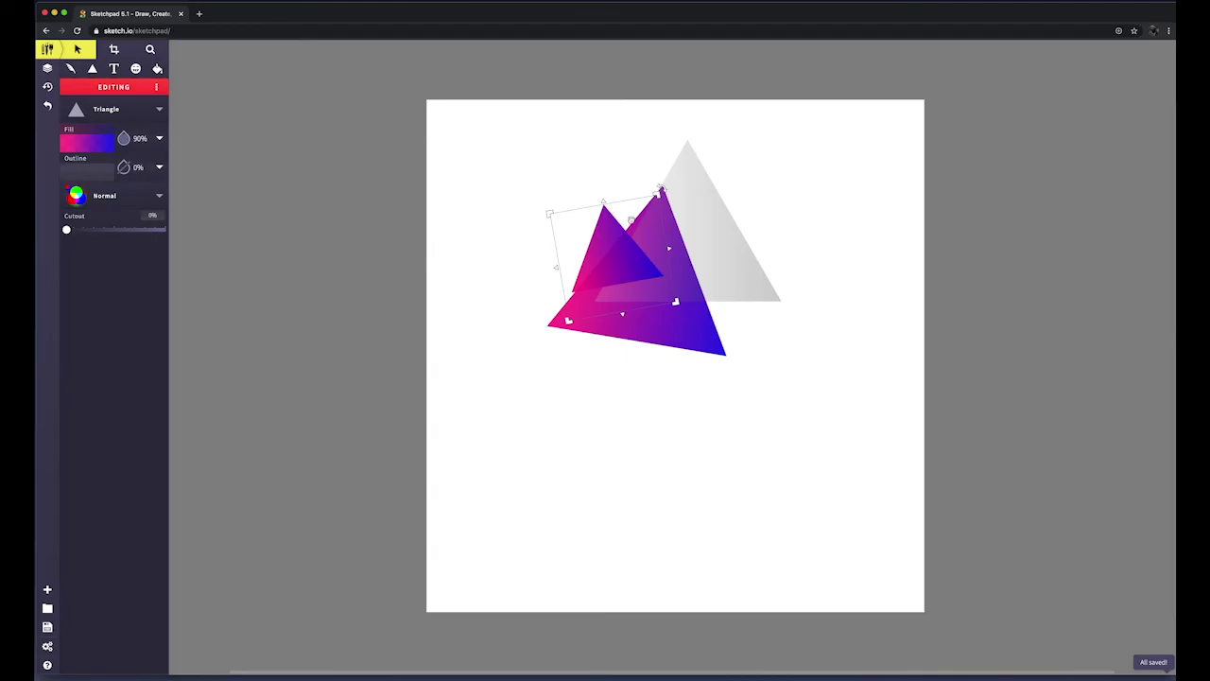
Step: Change the small pink-to-blue triangle into a circle, shrink it, and place it at the tip of the remaining pink-to-blue triangle
click(159, 110)
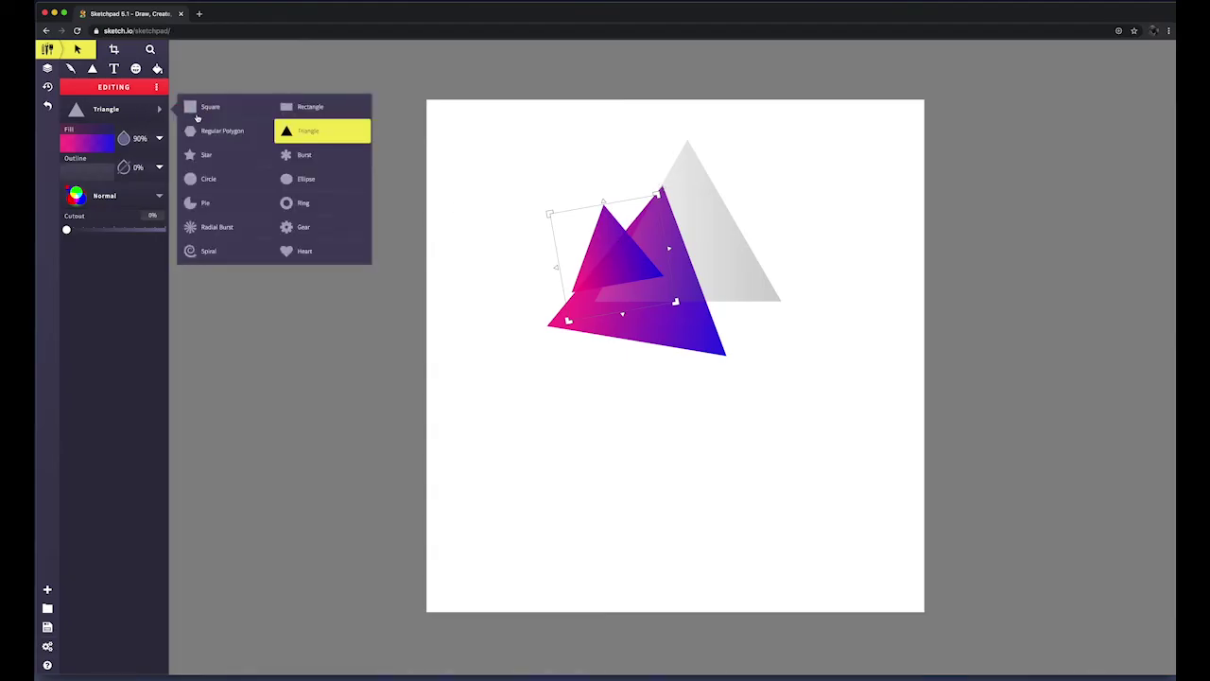
click(208, 179)
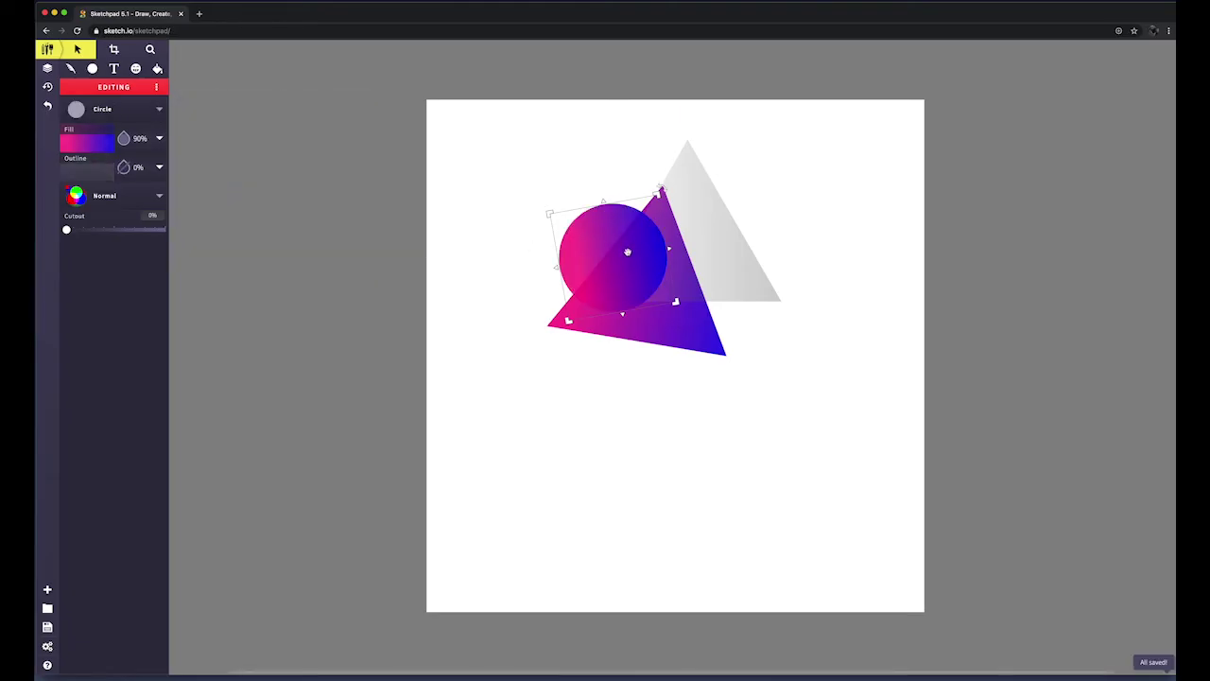
drag(629, 250, 641, 177)
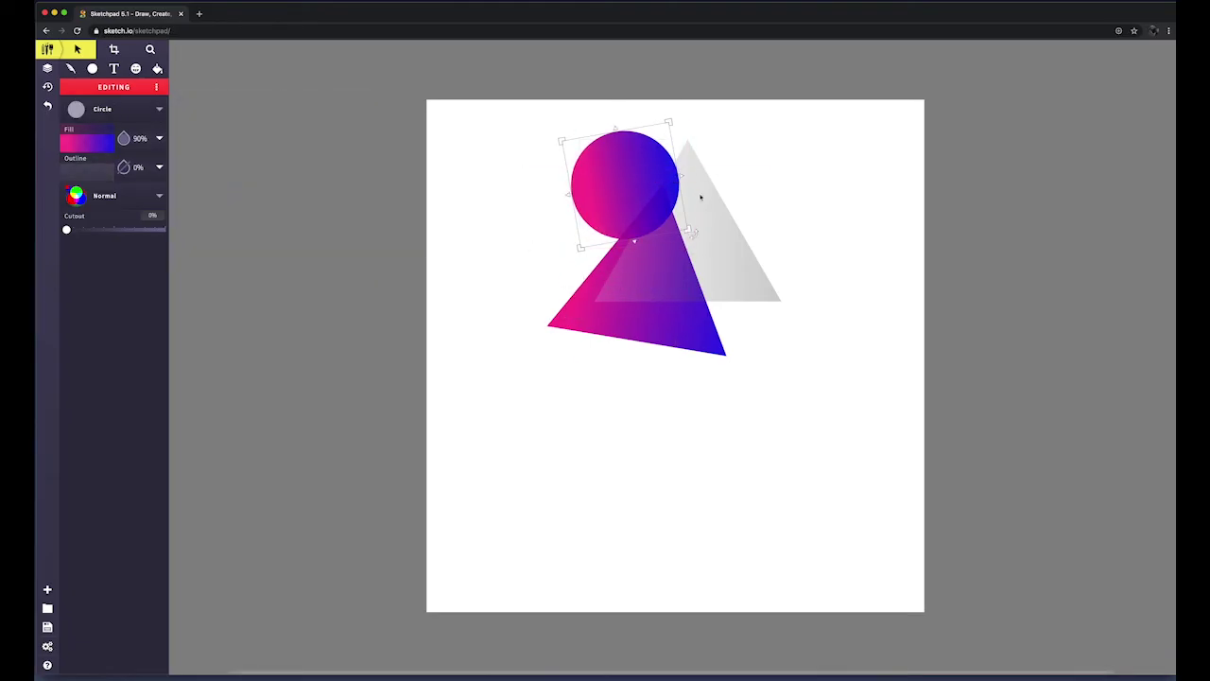
drag(686, 226, 631, 203)
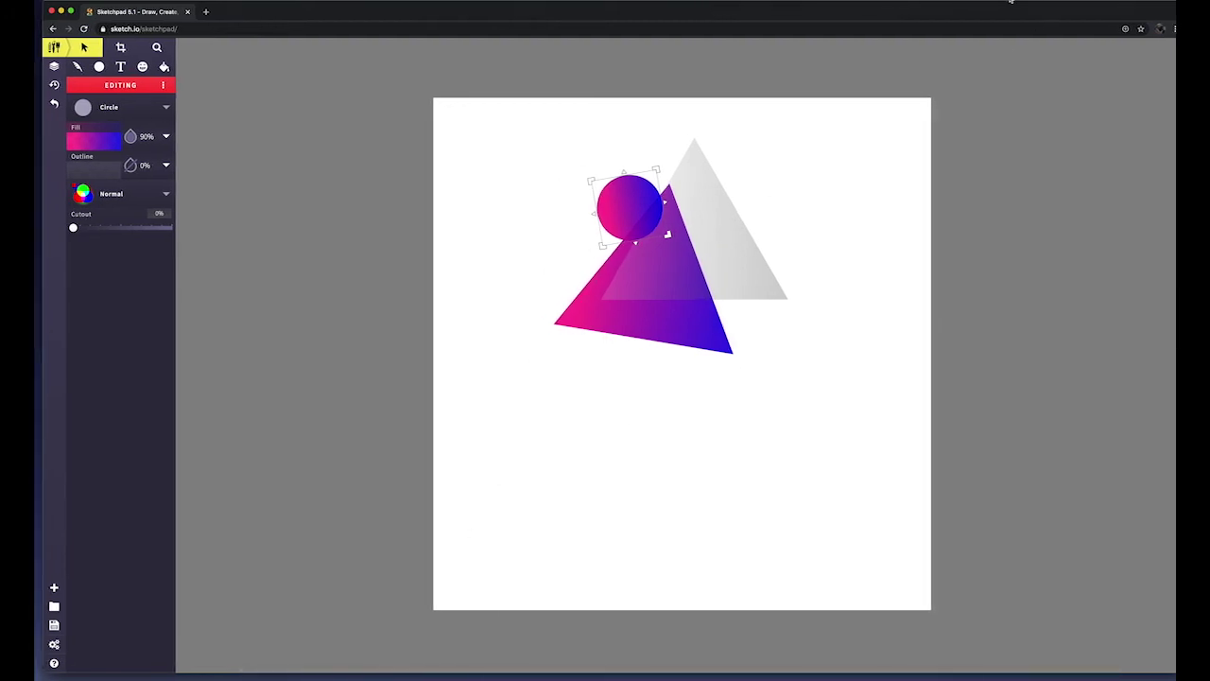
Step: Draw large circles with a green-to-yellow linear gradient fill and no outline in the canvas's upper-left corner and over the pink-to-blue triangle
click(99, 66)
drag(511, 152, 545, 194)
click(104, 140)
click(110, 142)
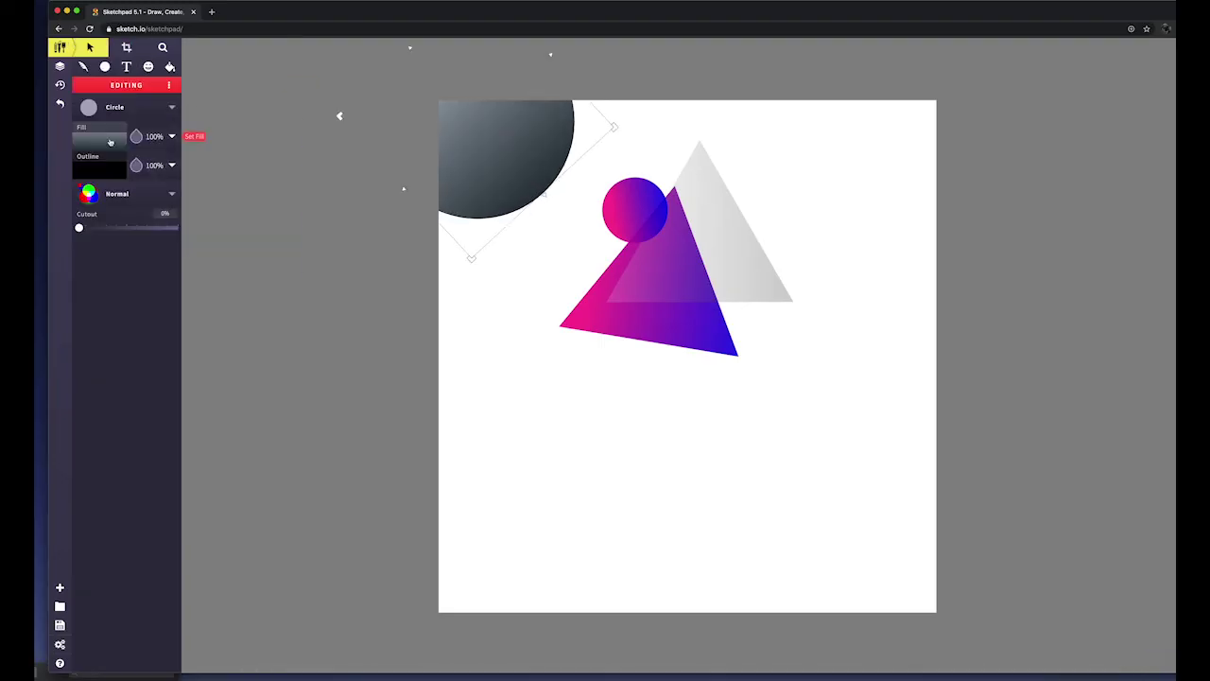
key(c)
drag(596, 402, 590, 285)
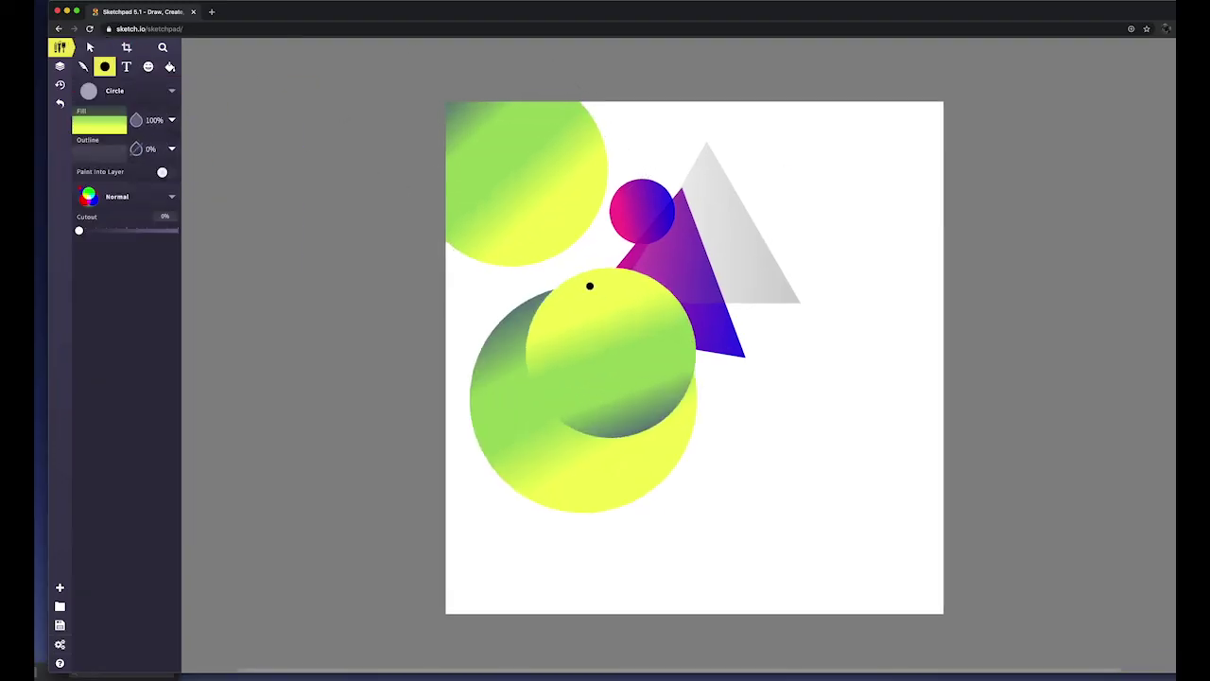
Step: Set the fill opacity of the smaller overlapping green-to-yellow circle to 30%
click(99, 125)
click(153, 120)
text(30)
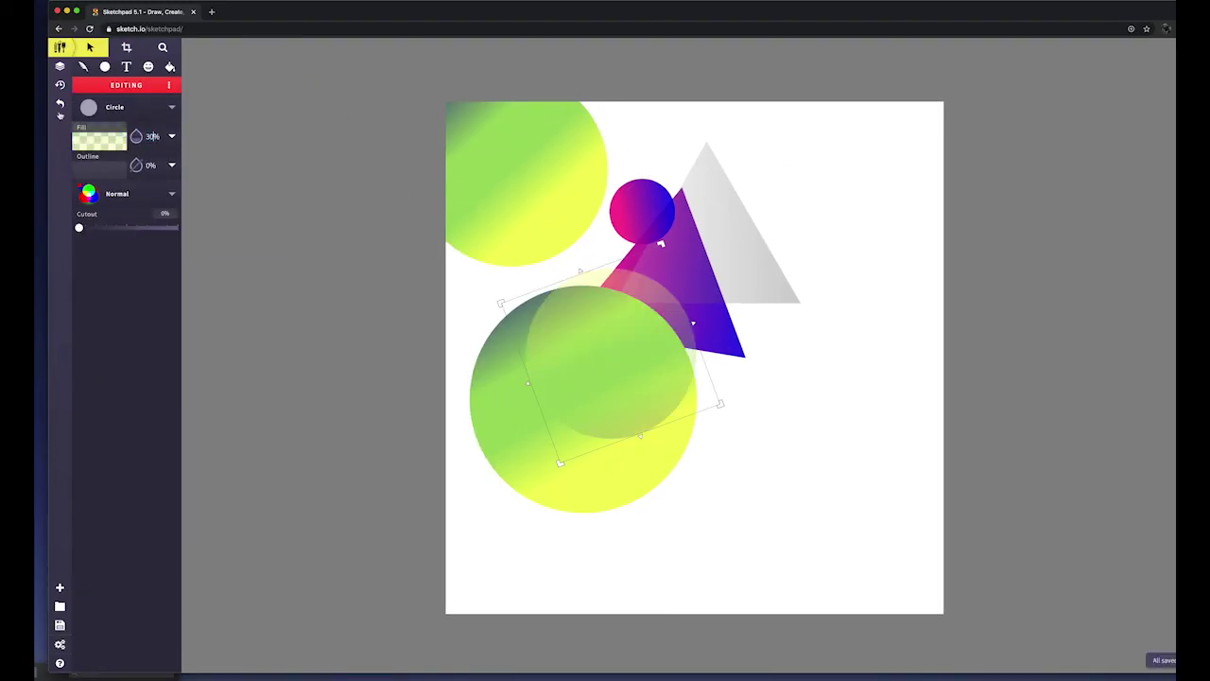
Step: Draw a medium and a small circle with a striped red-pink linear gradient fill, overlapping the triangle and the large green circle
text(c)
click(99, 140)
click(241, 161)
mouse_move(633, 300)
mouse_down()
mouse_move(659, 369)
mouse_move(696, 406)
mouse_up()
click(659, 319)
key(c)
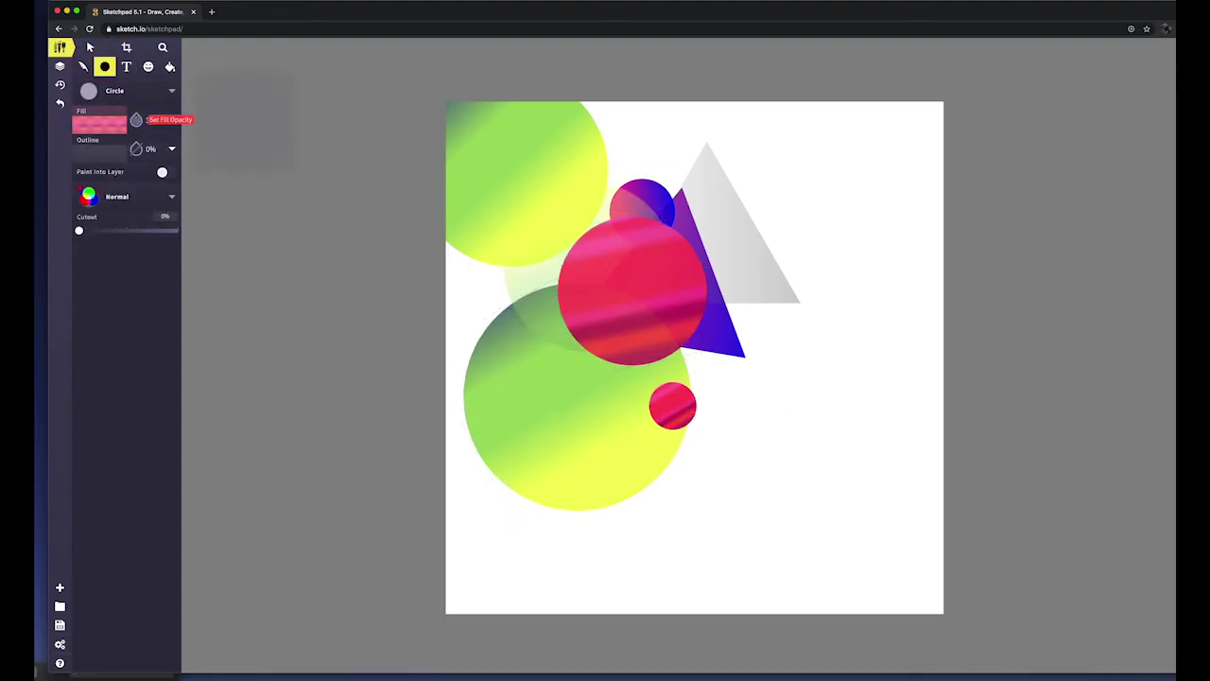
Step: Draw a large light-blue linear gradient circle at the canvas's upper edge, overlapping the green and red circles
key(c)
click(99, 124)
click(217, 156)
drag(615, 140, 705, 140)
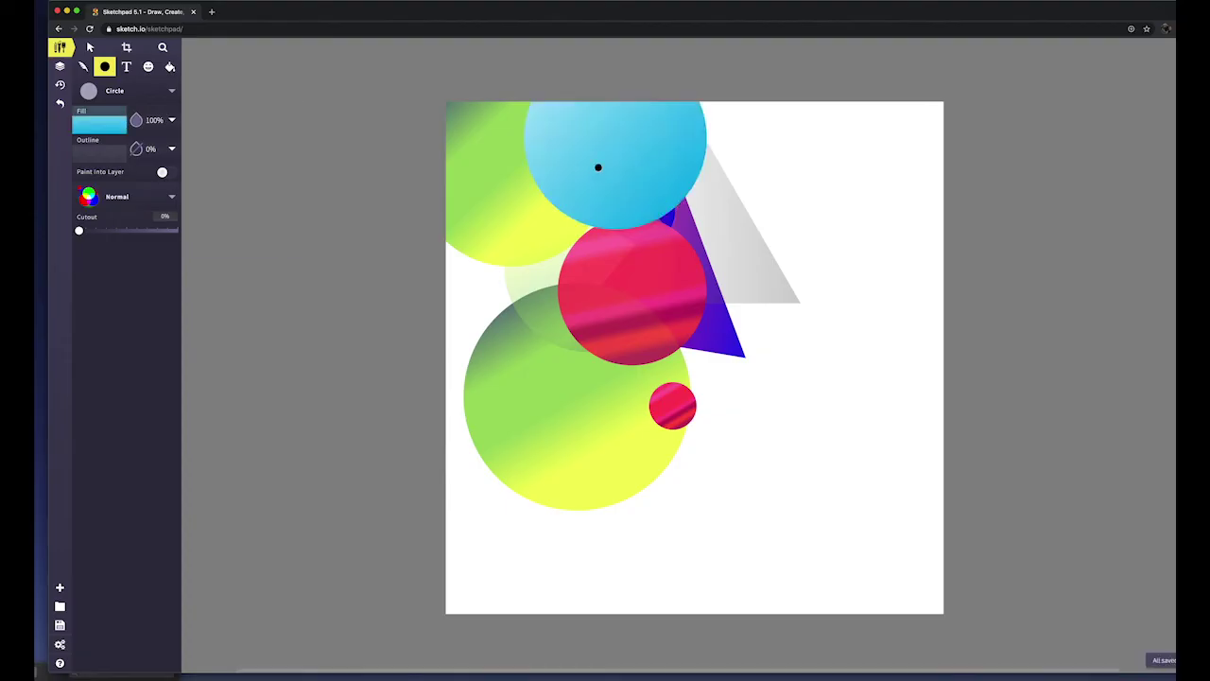
Step: Set the light-blue circle's fill opacity to 50% and change its fill to a light-red linear gradient
drag(137, 136, 136, 161)
click(99, 140)
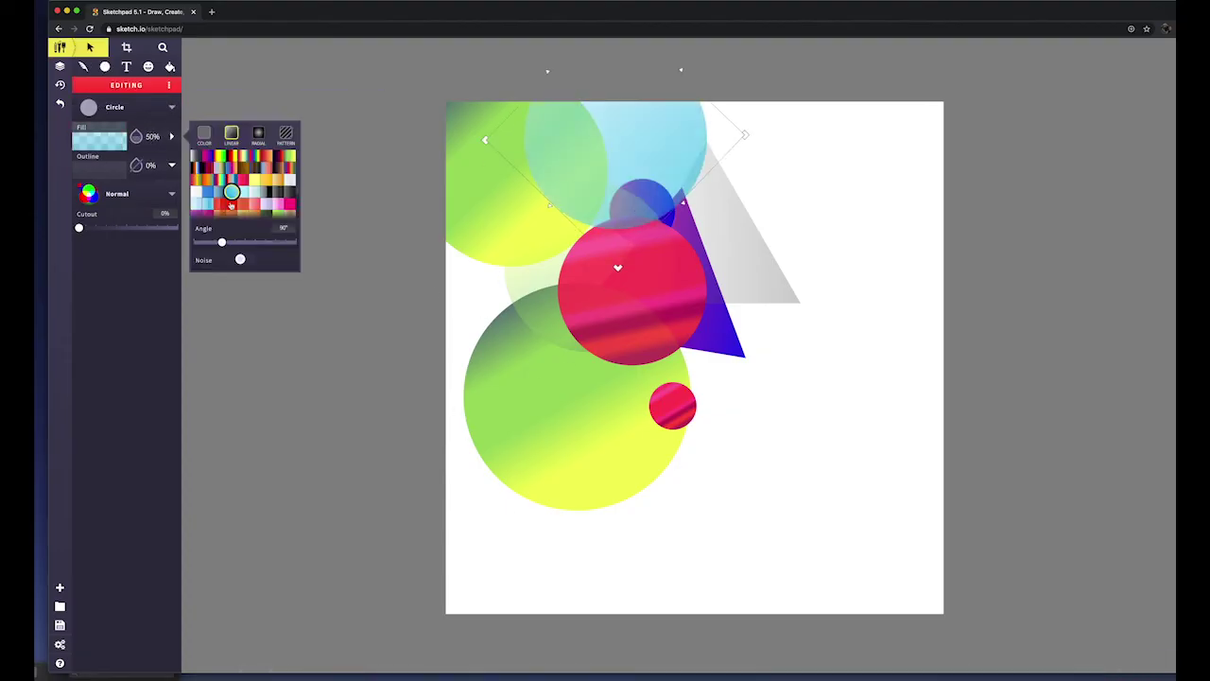
click(231, 205)
Step: Add more translucent red circles, and cover the rest of the canvas with overlapping green-to-yellow circles at 50% fill opacity
drag(699, 274, 469, 255)
key(ctrl+z)
drag(781, 505, 894, 502)
drag(594, 426, 558, 359)
key(5)
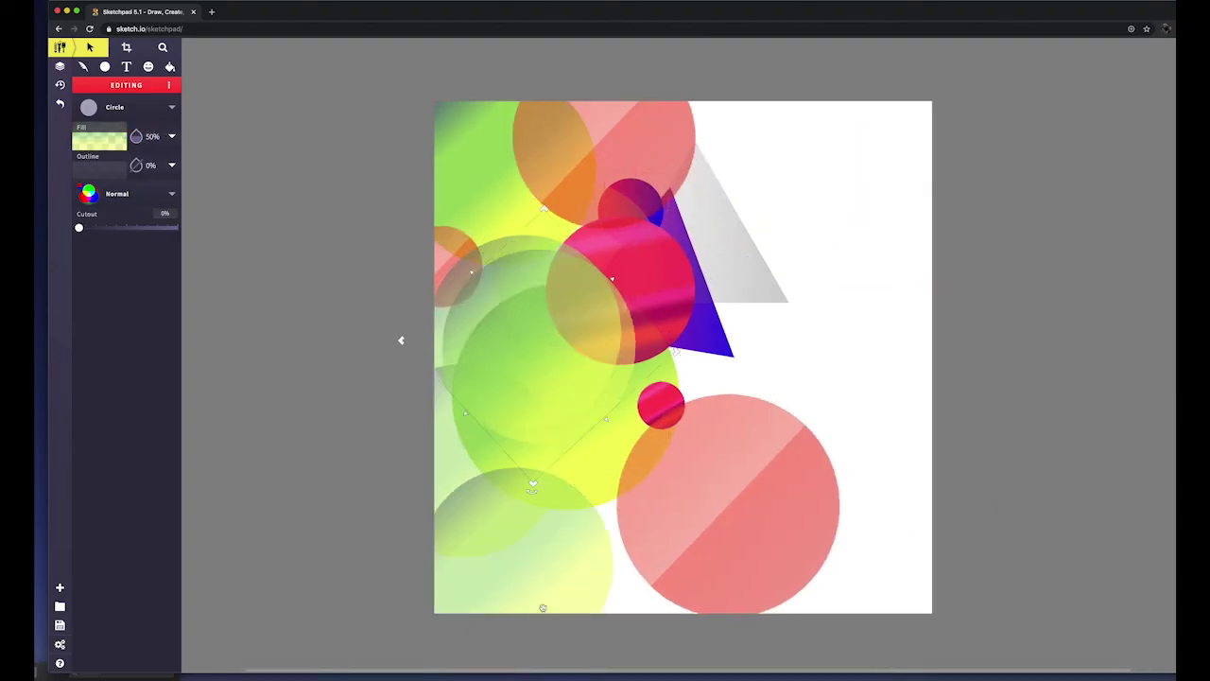
drag(533, 483, 813, 165)
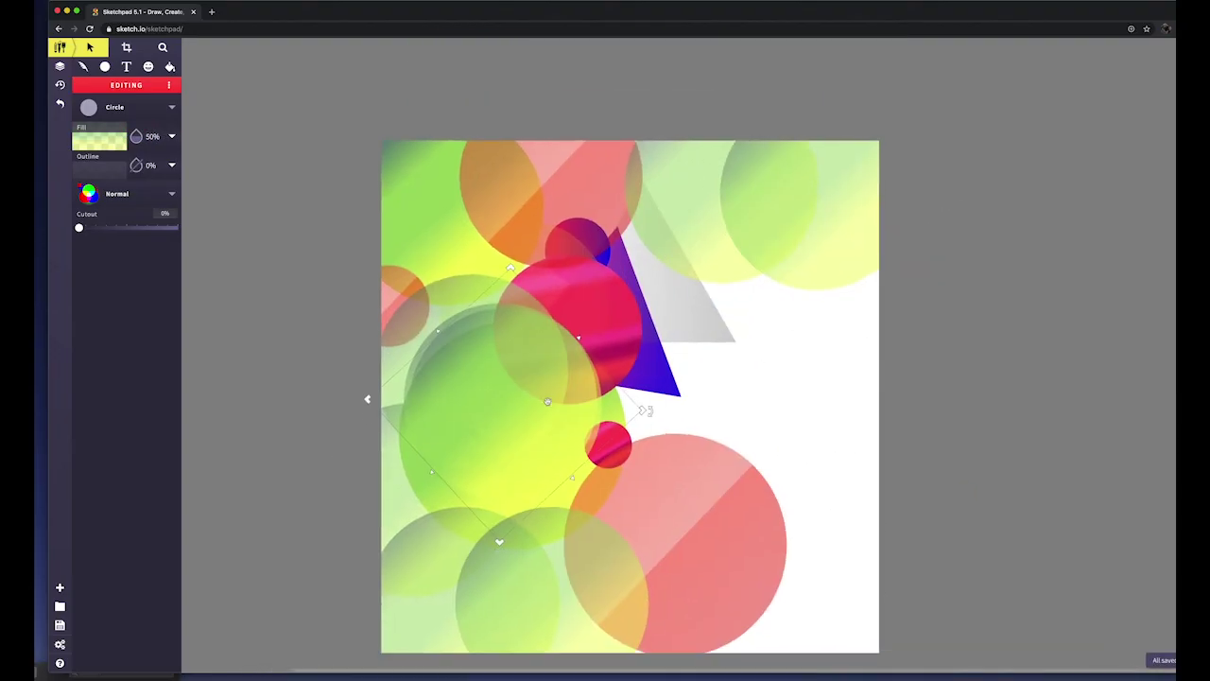
drag(547, 402, 656, 264)
Step: Draw a small triangle with a yellow-to-green linear gradient fill on the red circle near the canvas center
click(104, 66)
click(318, 111)
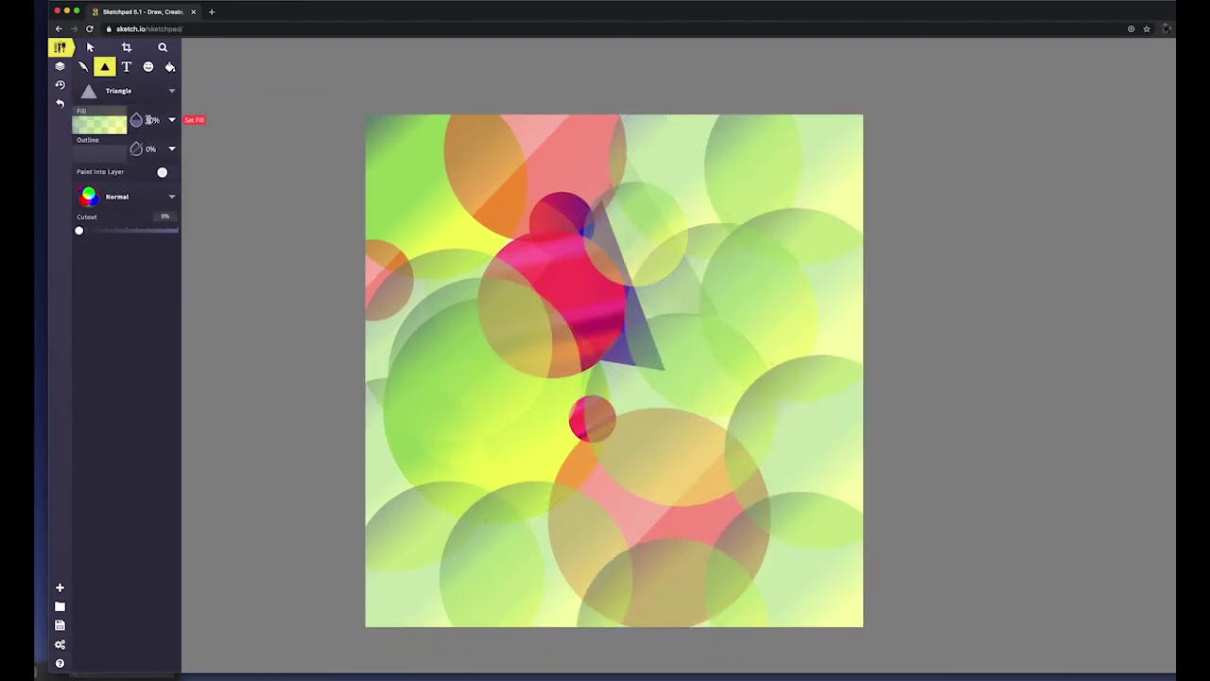
click(100, 123)
click(350, 140)
click(586, 279)
Step: Arrange small rotated yellow and blue gradient triangles around the canvas center, giving some blue ones 50% fill opacity
click(90, 47)
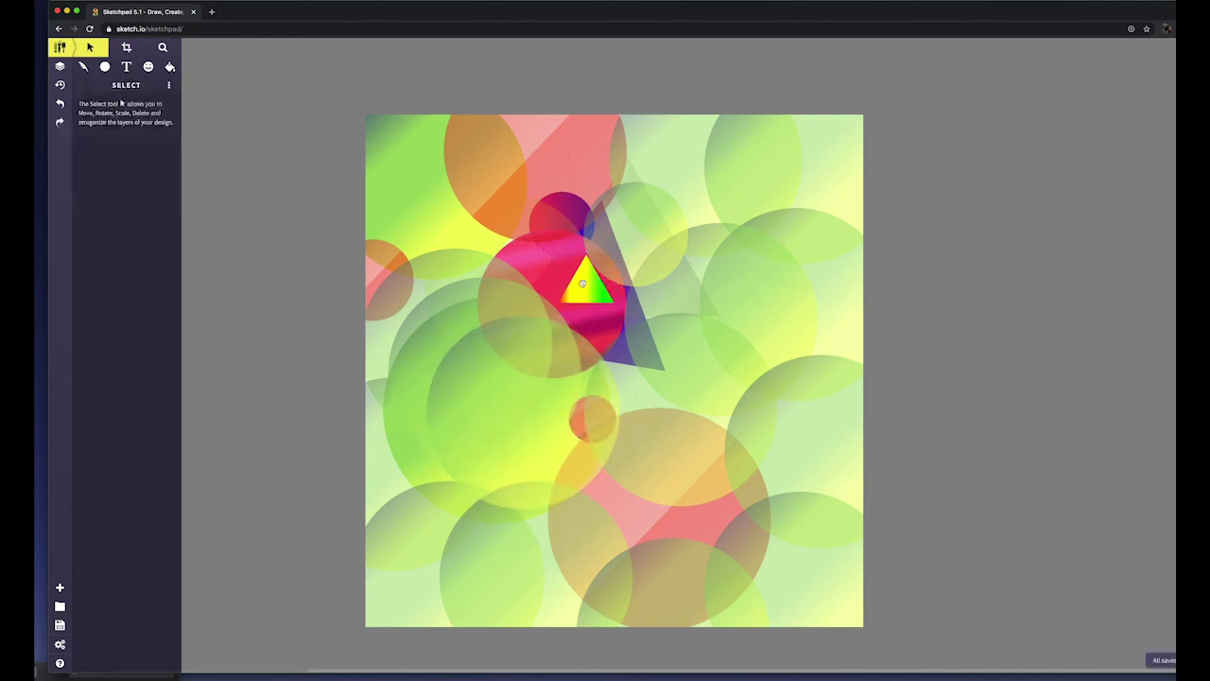
drag(586, 279, 744, 305)
click(100, 139)
click(99, 140)
click(796, 325)
click(135, 135)
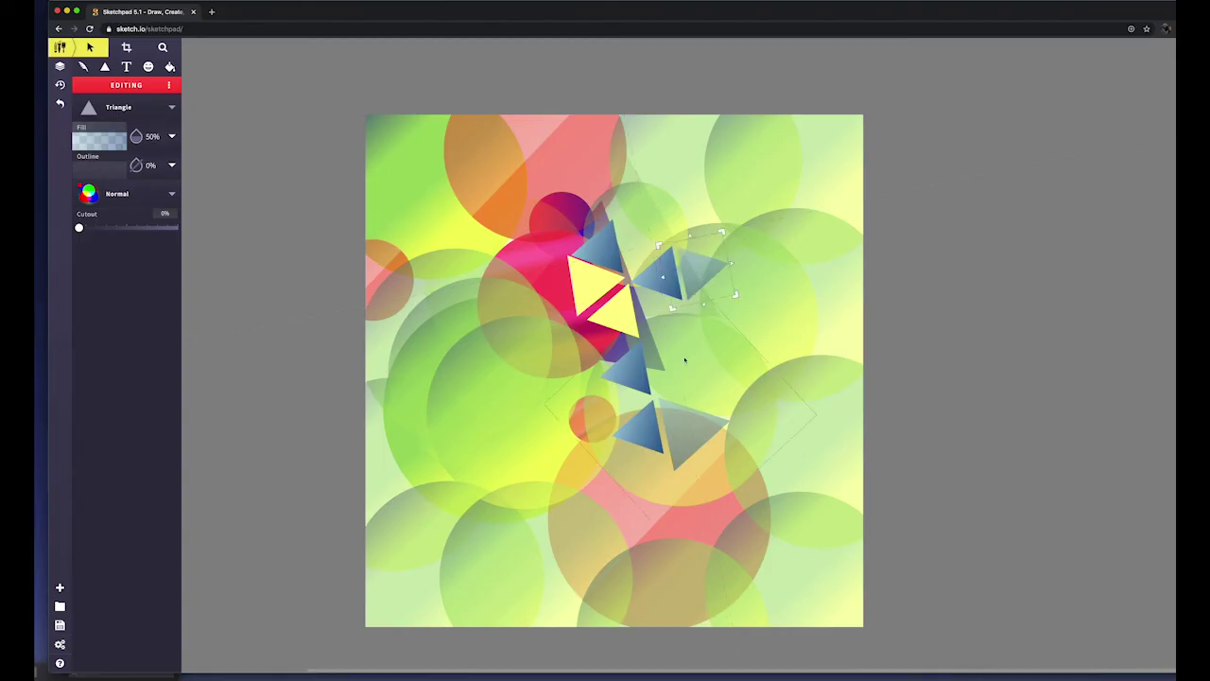
Step: Overlay the large green circle left of center with a pale-blue gradient circle
click(104, 66)
click(222, 175)
click(98, 139)
click(329, 143)
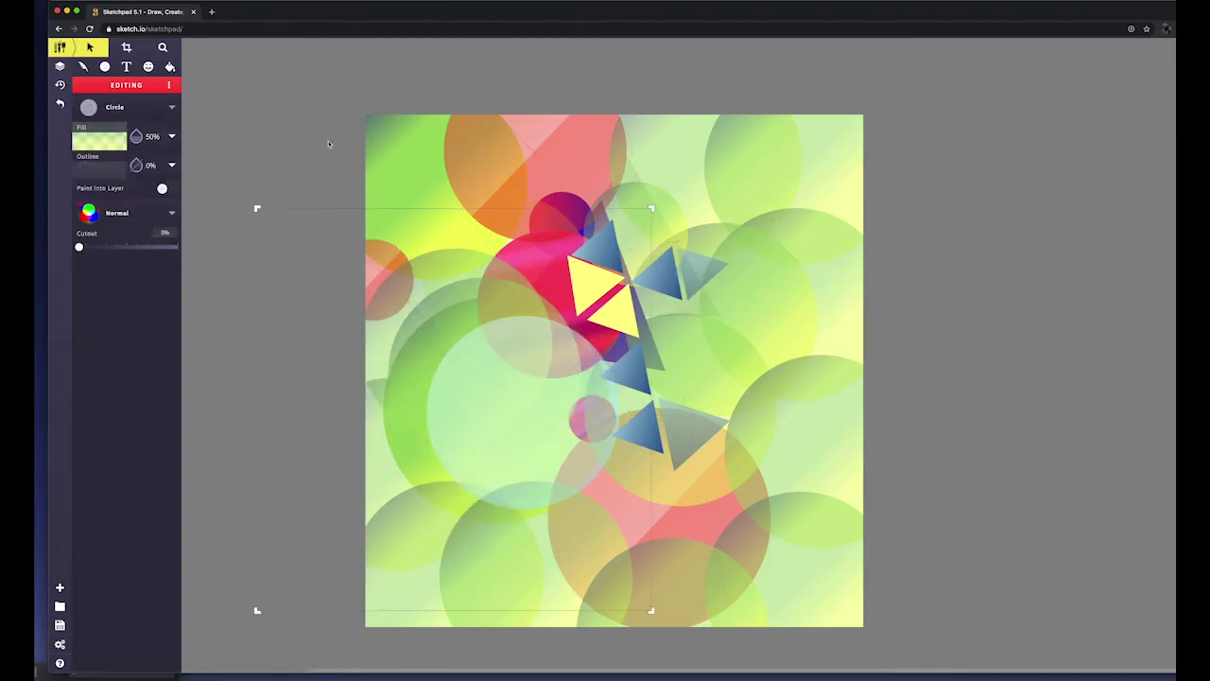
Step: Scatter small rings with a light-blue gradient fill at 100% opacity across the canvas, densest on its left half
click(98, 140)
click(237, 123)
click(373, 177)
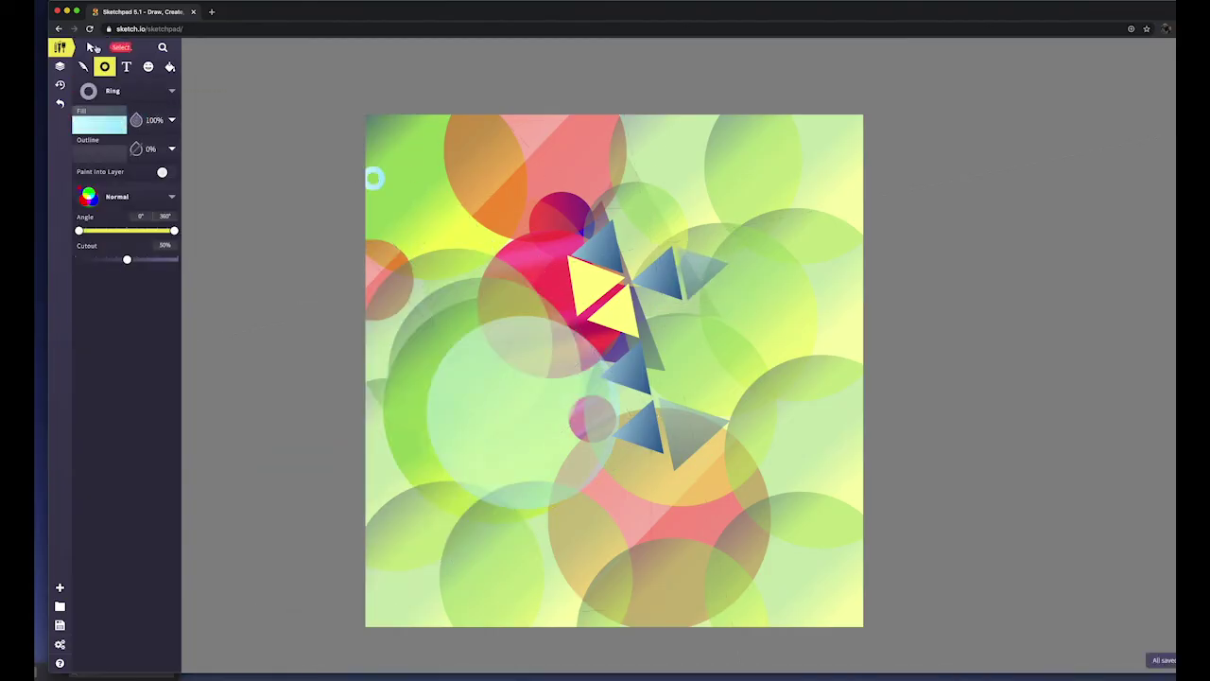
mouse_move(373, 178)
mouse_down()
mouse_move(430, 175)
mouse_move(467, 286)
mouse_move(493, 315)
mouse_move(568, 295)
mouse_move(470, 459)
mouse_move(403, 462)
mouse_move(488, 573)
mouse_move(468, 624)
mouse_move(680, 302)
mouse_move(562, 485)
mouse_move(834, 519)
mouse_move(832, 386)
mouse_up()
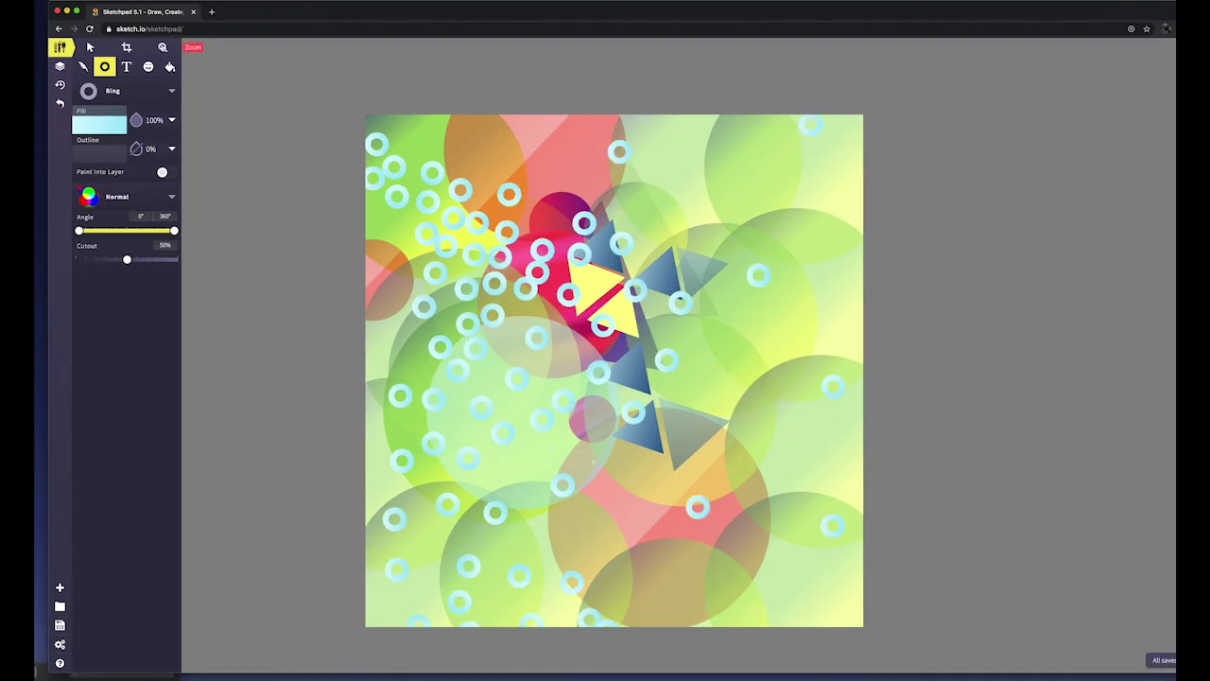
Step: Set the ring fill opacity to 50% and scatter more small light-blue rings across the canvas
click(99, 122)
click(236, 256)
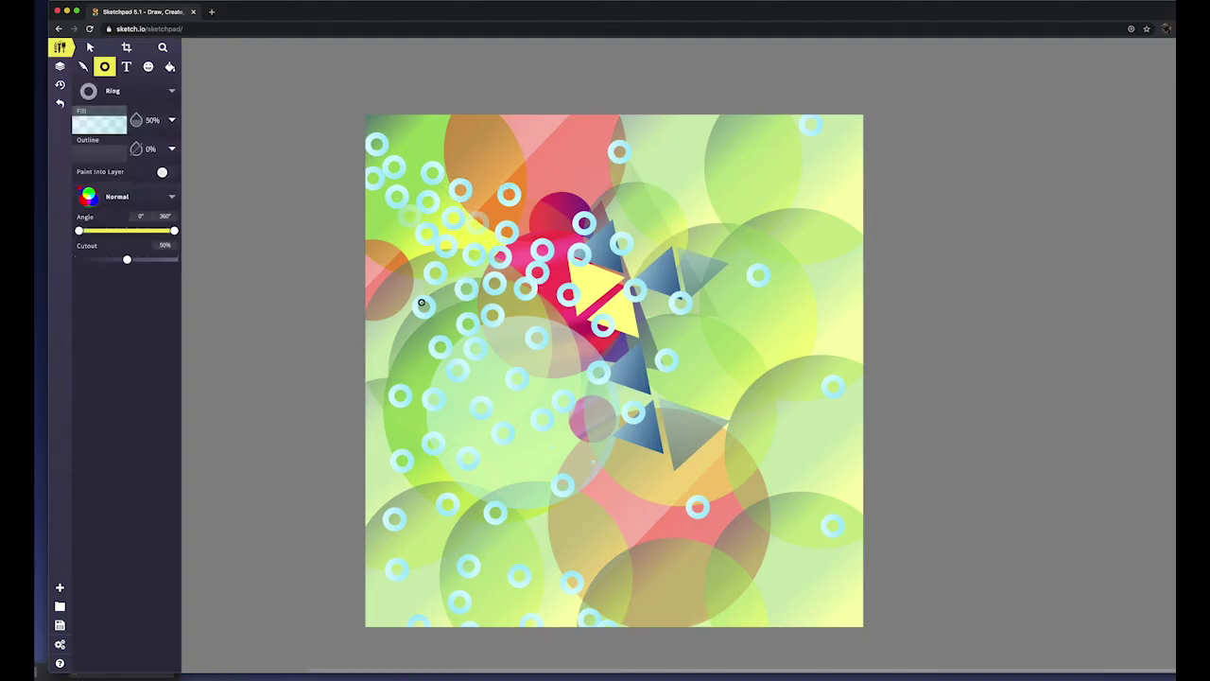
mouse_move(421, 303)
mouse_down()
mouse_move(487, 325)
mouse_move(601, 312)
mouse_move(597, 387)
mouse_move(738, 284)
mouse_move(581, 298)
mouse_move(462, 458)
mouse_move(549, 541)
mouse_move(784, 486)
mouse_up()
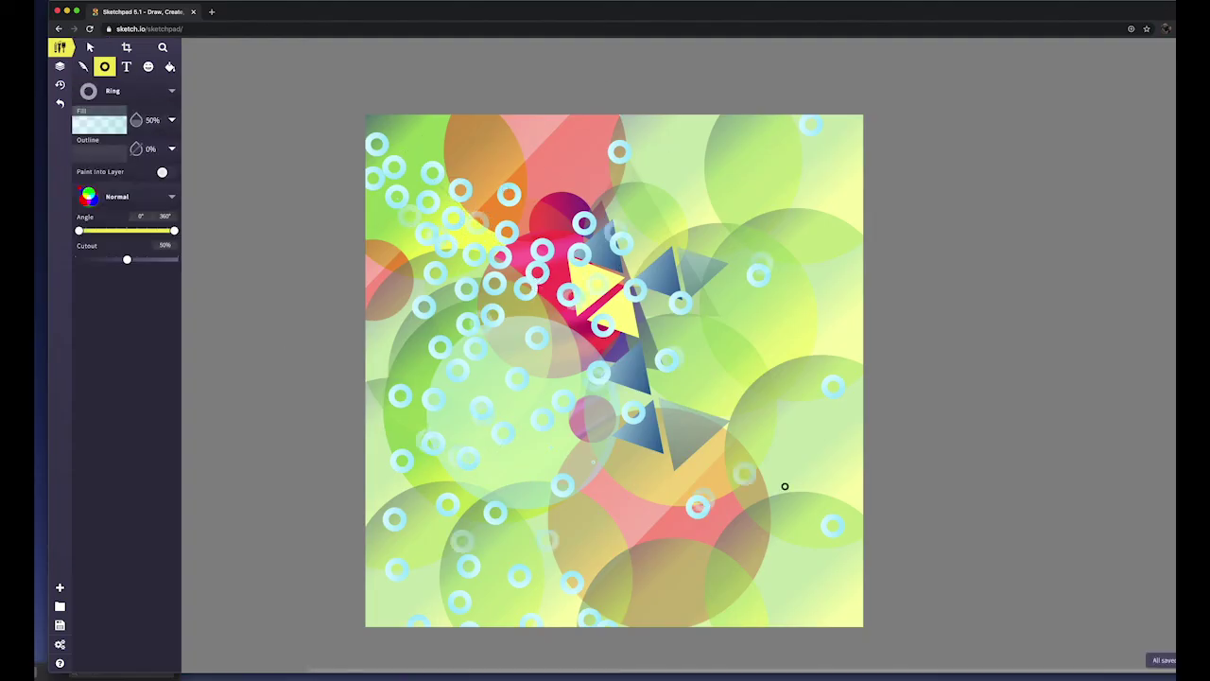
Step: Draw thin lavender hoops of various sizes along the canvas edges, using circles with about 88% cutout and 70% fill opacity
click(142, 90)
click(220, 161)
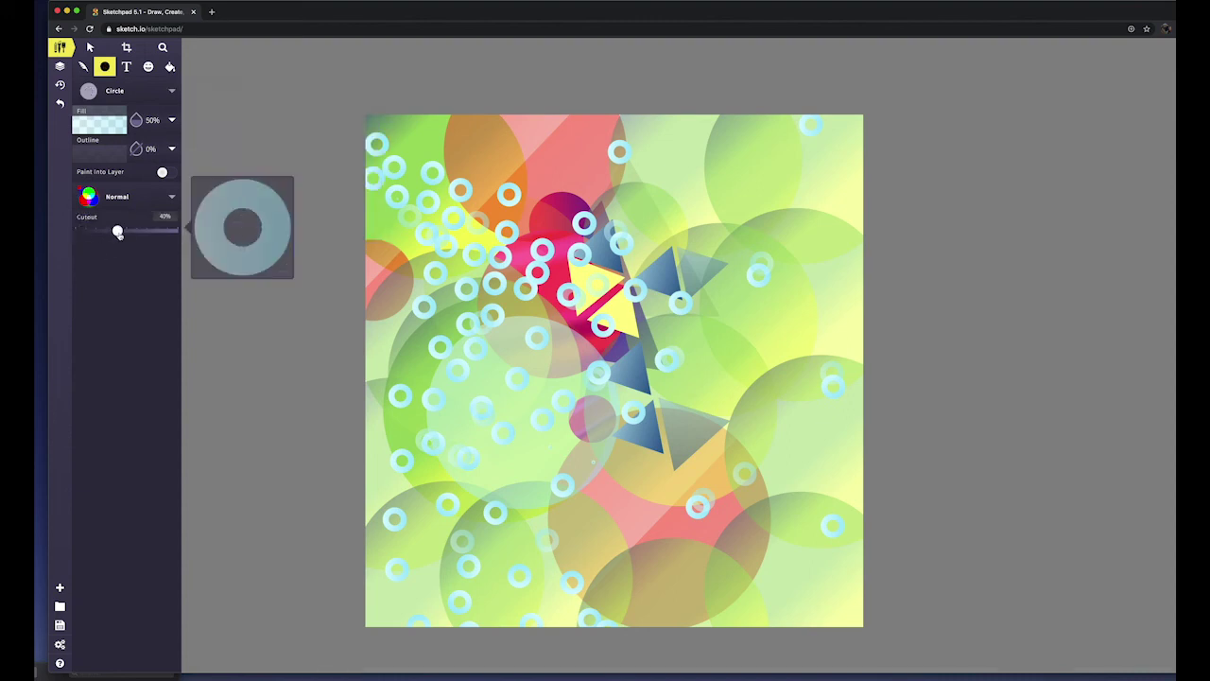
drag(116, 230, 164, 230)
click(135, 120)
click(151, 120)
click(213, 103)
mouse_move(668, 99)
mouse_down()
mouse_move(656, 507)
mouse_move(666, 209)
mouse_up()
drag(611, 623, 633, 600)
drag(873, 265, 703, 284)
drag(369, 310, 388, 329)
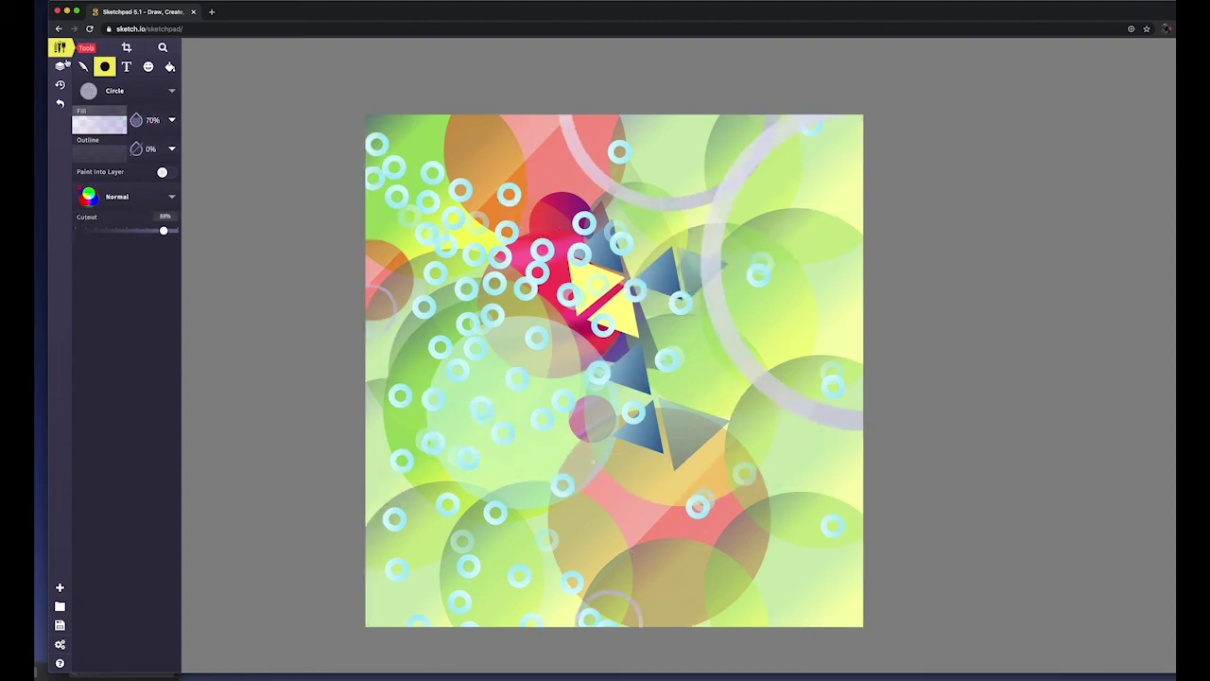
click(123, 90)
click(322, 115)
click(150, 120)
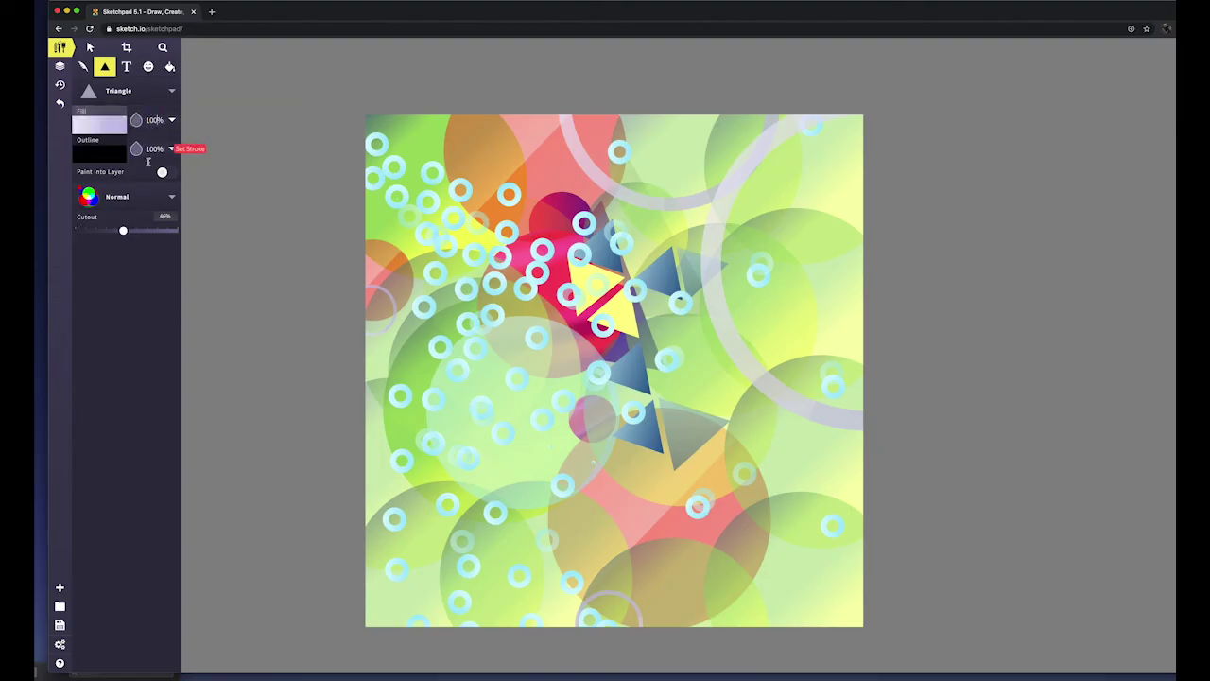
Step: Add small radial bursts with a white-to-pink gradient fill and 0% outline opacity at several spots on the canvas
click(172, 89)
click(208, 160)
click(138, 149)
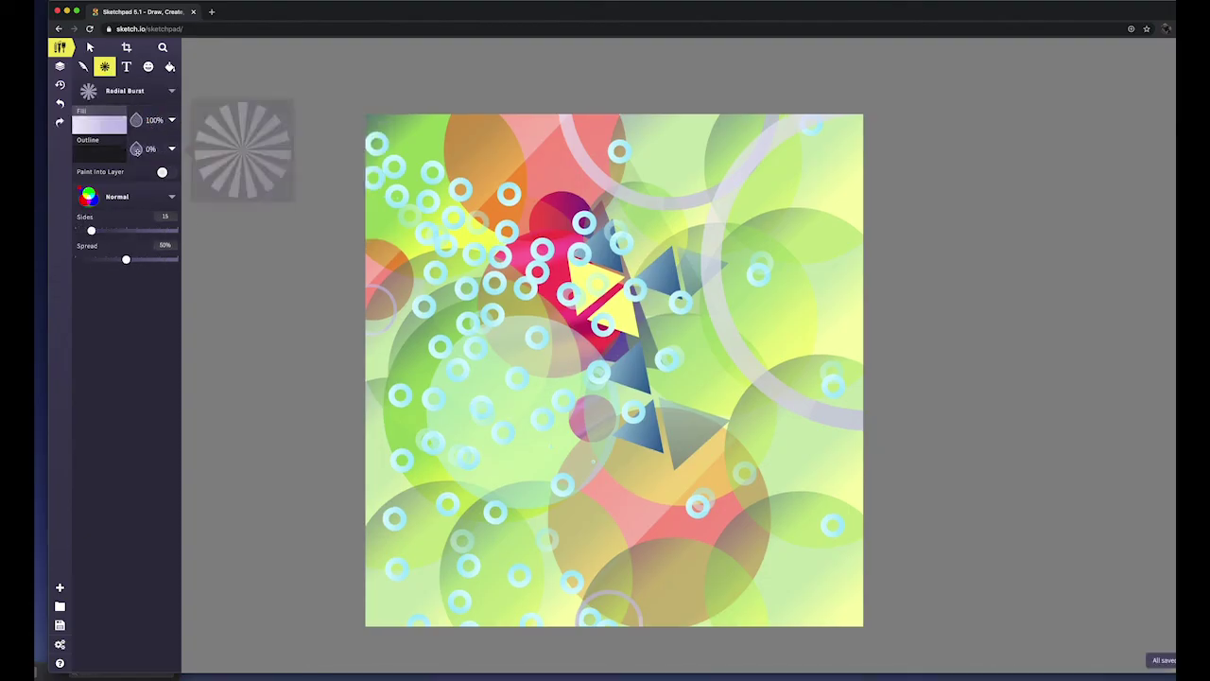
click(101, 123)
click(279, 191)
click(479, 149)
click(856, 258)
Step: Draw one large and several small ellipses with the white-to-pink gradient fill across the canvas
mouse_move(734, 592)
mouse_down()
mouse_move(729, 640)
mouse_move(754, 627)
mouse_up()
key(super+z)
click(141, 91)
click(311, 162)
drag(720, 510, 726, 523)
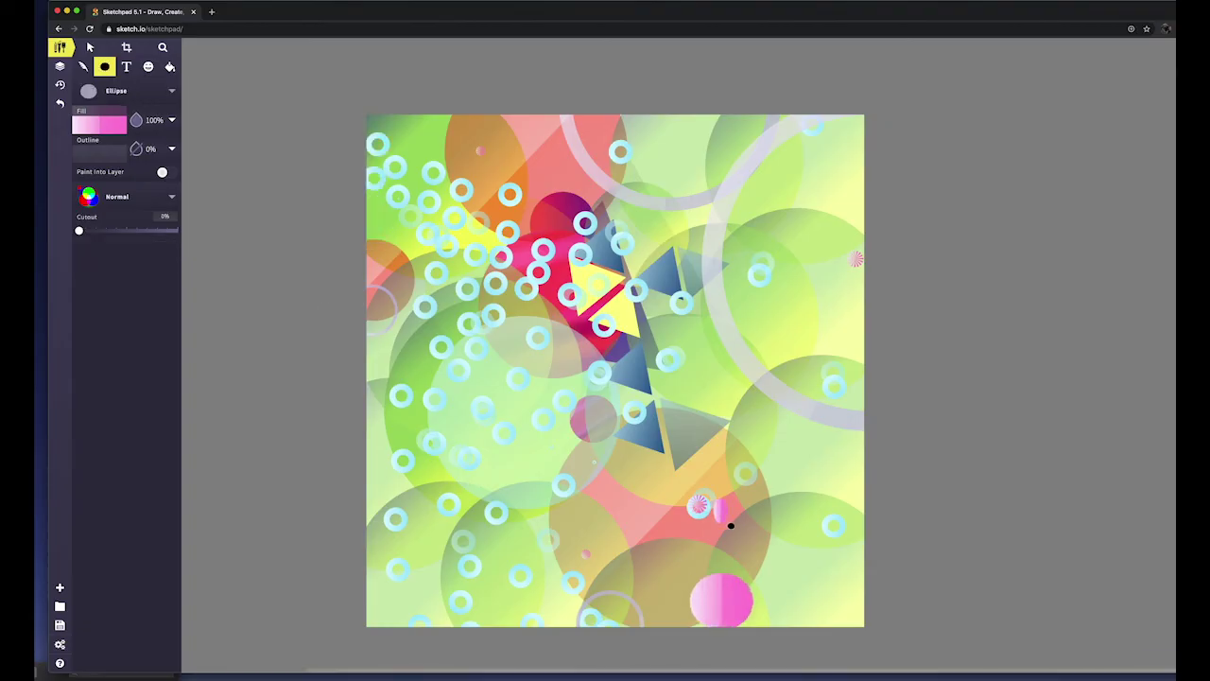
drag(681, 447, 687, 459)
drag(458, 149, 463, 161)
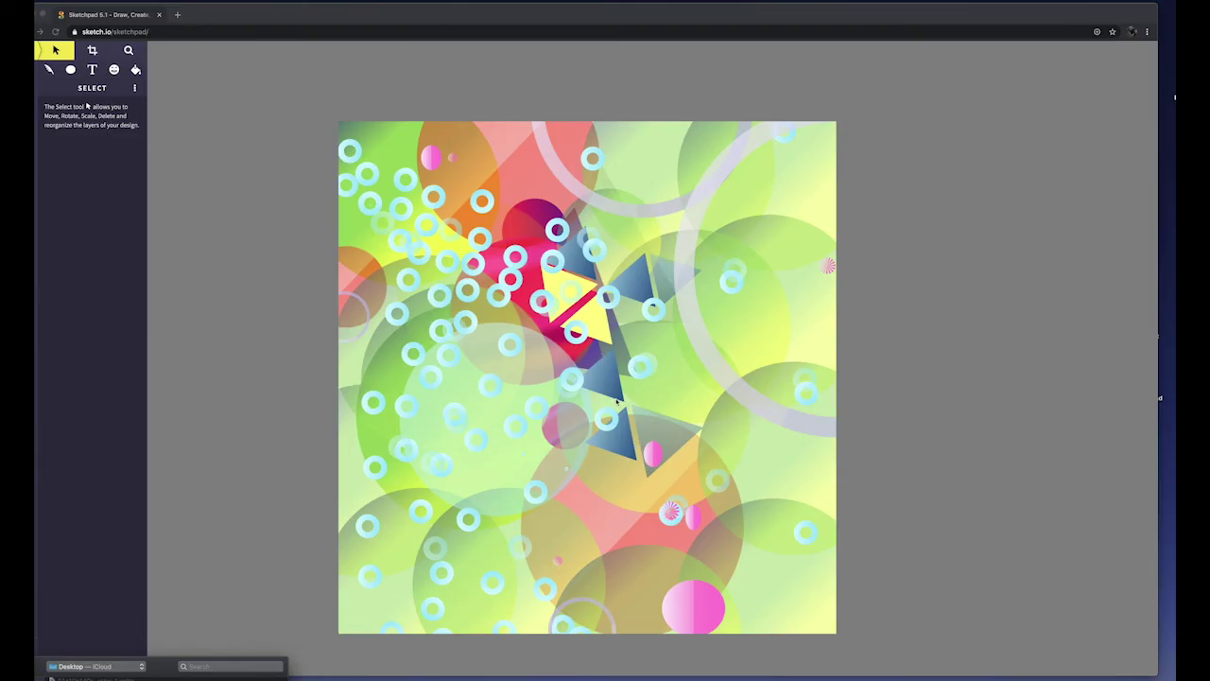
scroll(614, 401, down, 1)
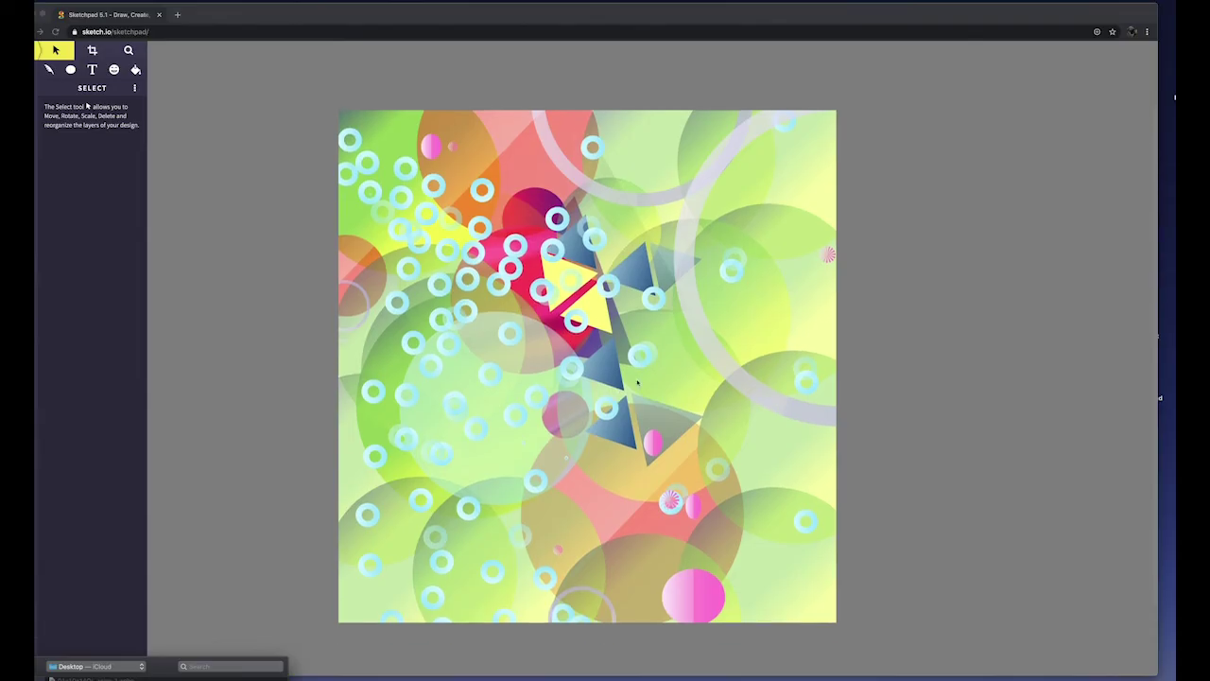
scroll(602, 385, up, 2)
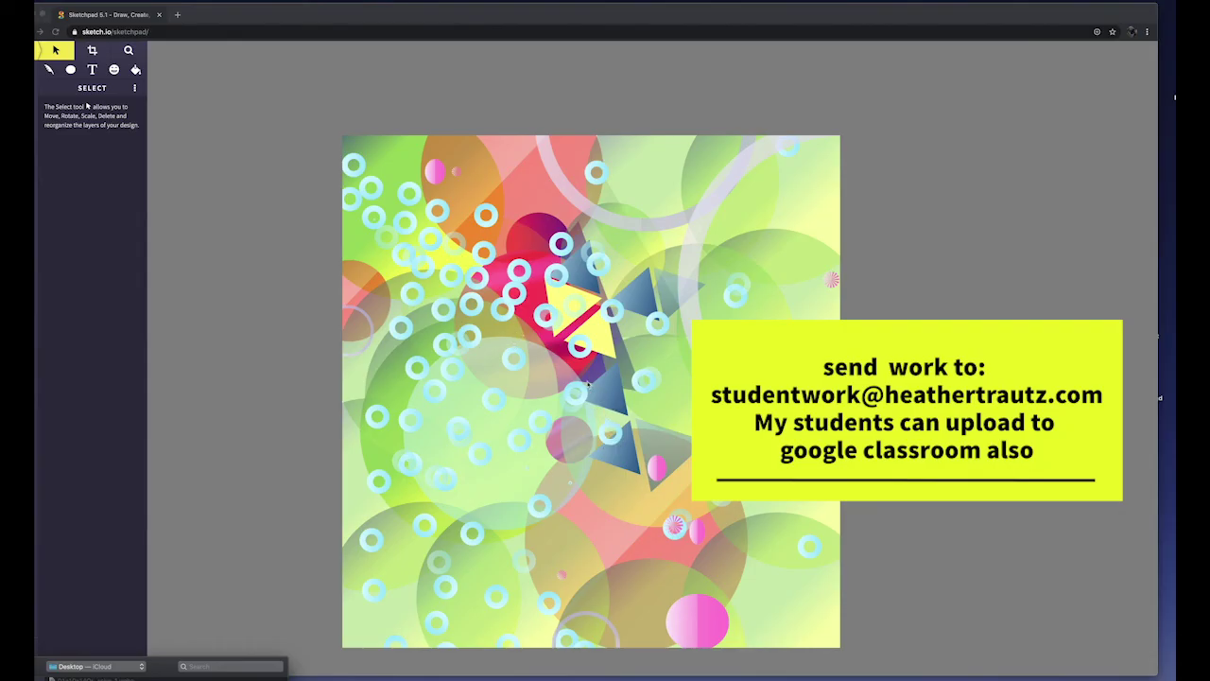
scroll(586, 383, down, 1)
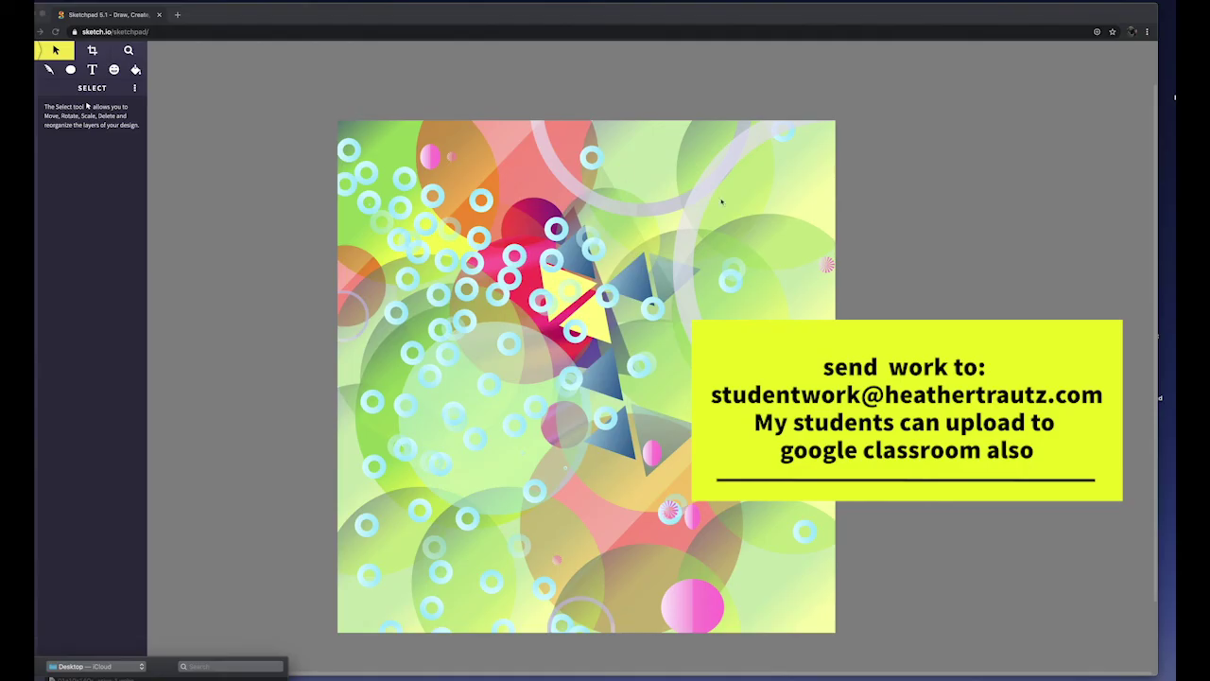